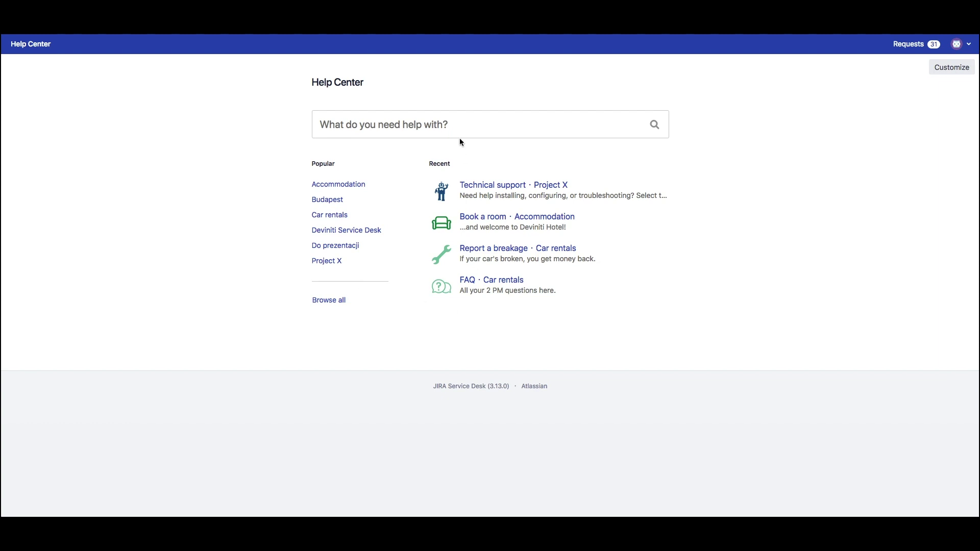
- Search the Help Center for 'bug', then open and close the Requests dropdown
{"action": "left_click", "coordinate": [457, 120]}
{"action": "type", "text": "bug"}
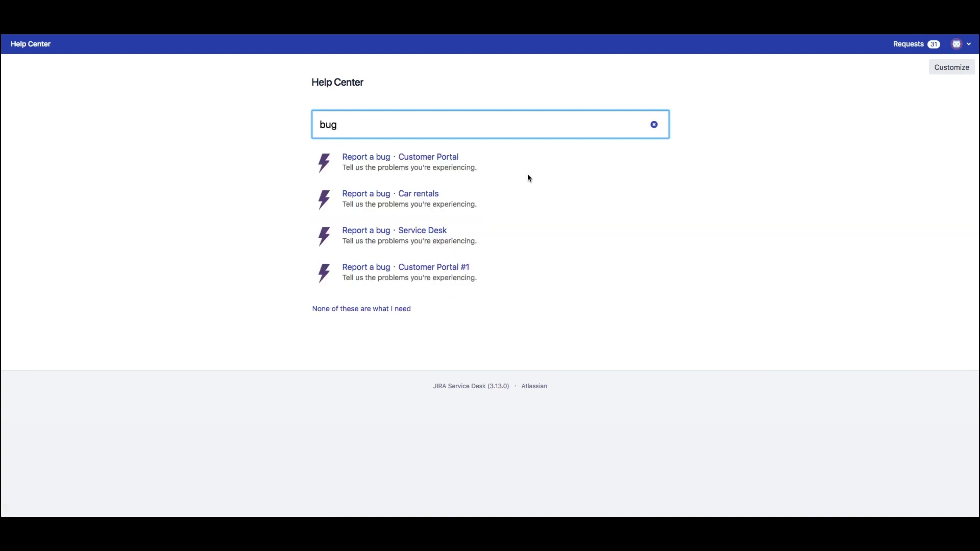
{"action": "left_click", "coordinate": [528, 174]}
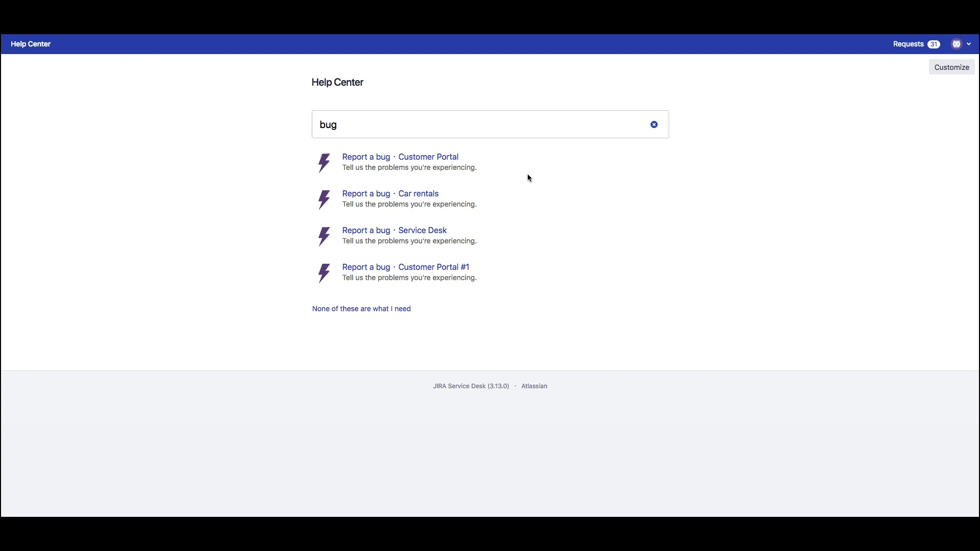
{"action": "left_click", "coordinate": [914, 53]}
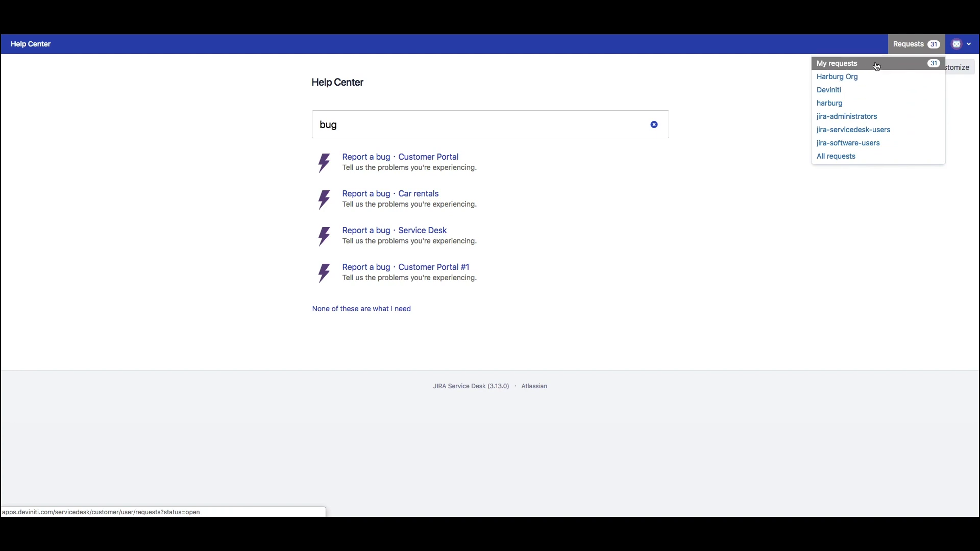
{"action": "left_click", "coordinate": [788, 96]}
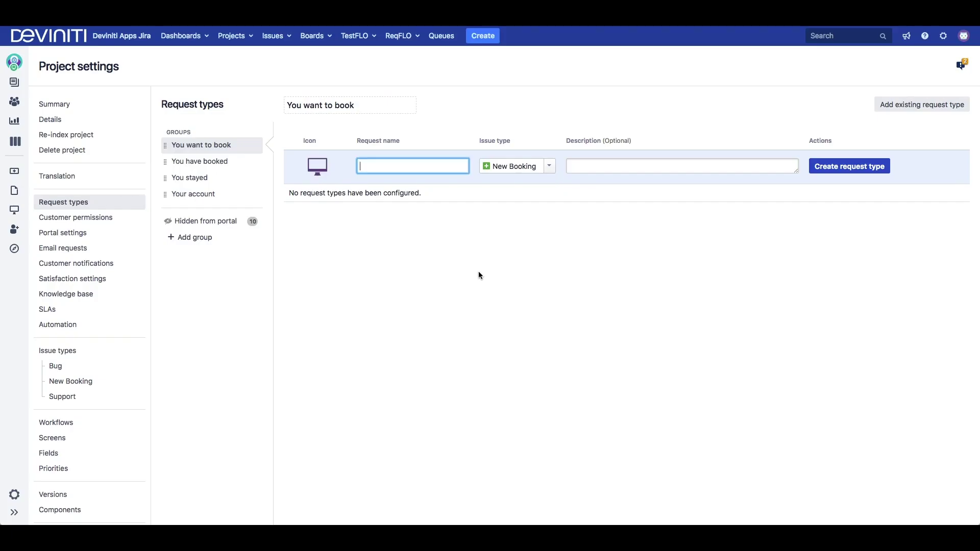
- Name the request type 'Book a room' with the description '...and welcome to the Deviniti Hotel!'
{"action": "type", "text": "Book a room"}
{"action": "key", "text": "Tab"}
{"action": "key", "text": "Tab"}
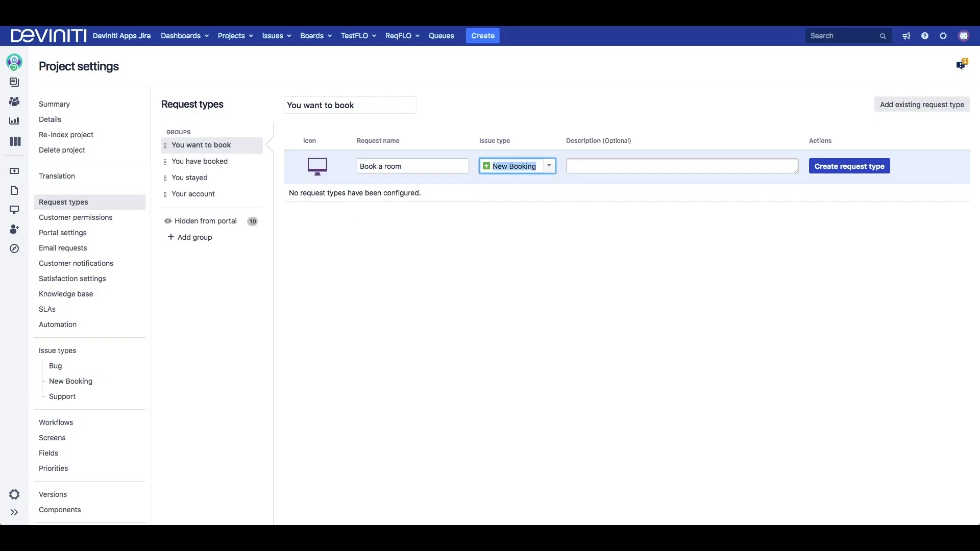
{"action": "type", "text": "...and"}
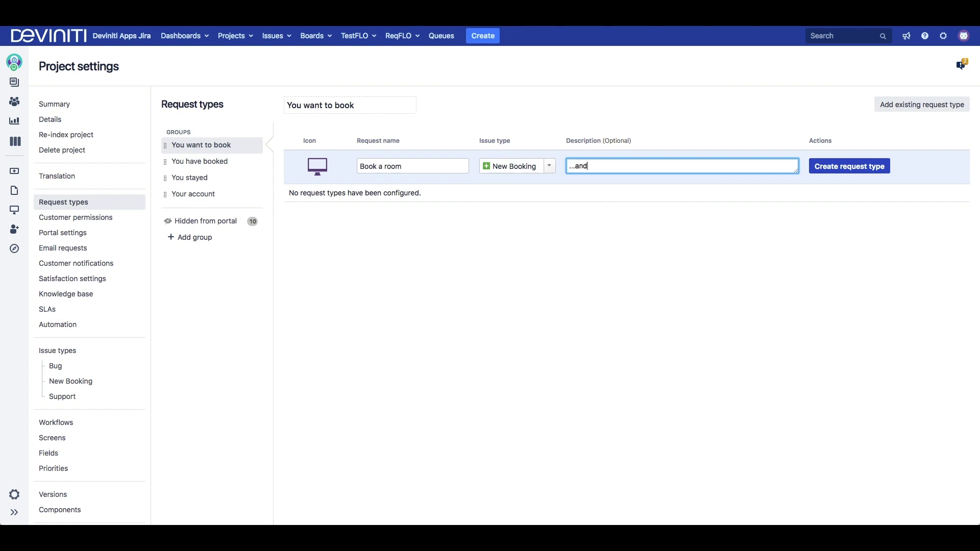
{"action": "type", "text": " welcome to the Deviniti Hotel!"}
{"action": "left_click", "coordinate": [478, 277]}
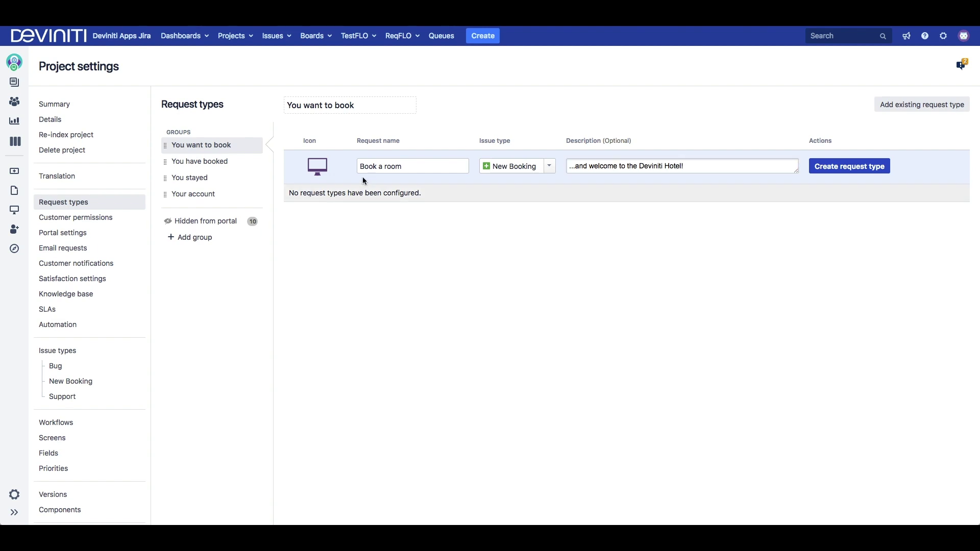
- Give Book a room the sofa icon and keep New Booking as its issue type
{"action": "left_click", "coordinate": [333, 165]}
{"action": "scroll", "coordinate": [342, 167], "scroll_direction": "up", "scroll_amount": 2}
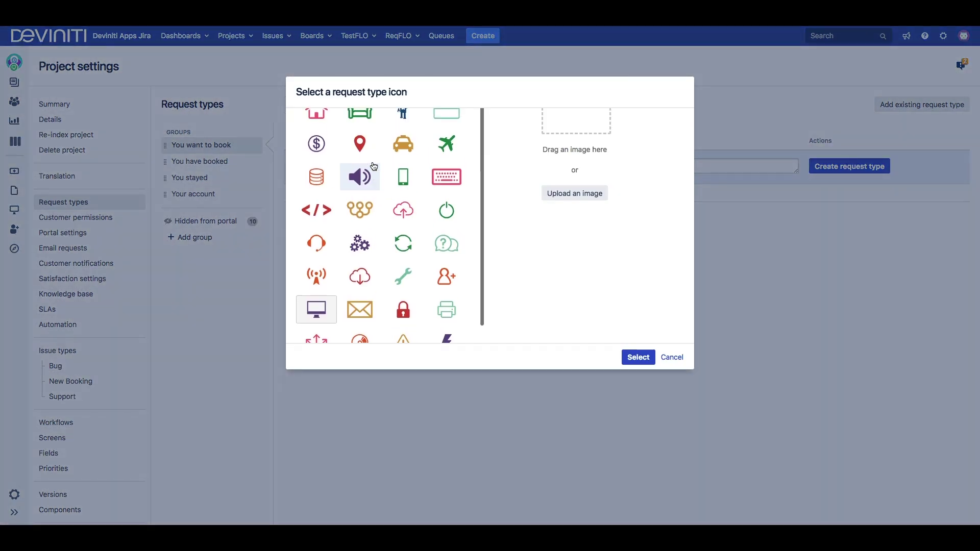
{"action": "left_click", "coordinate": [360, 138]}
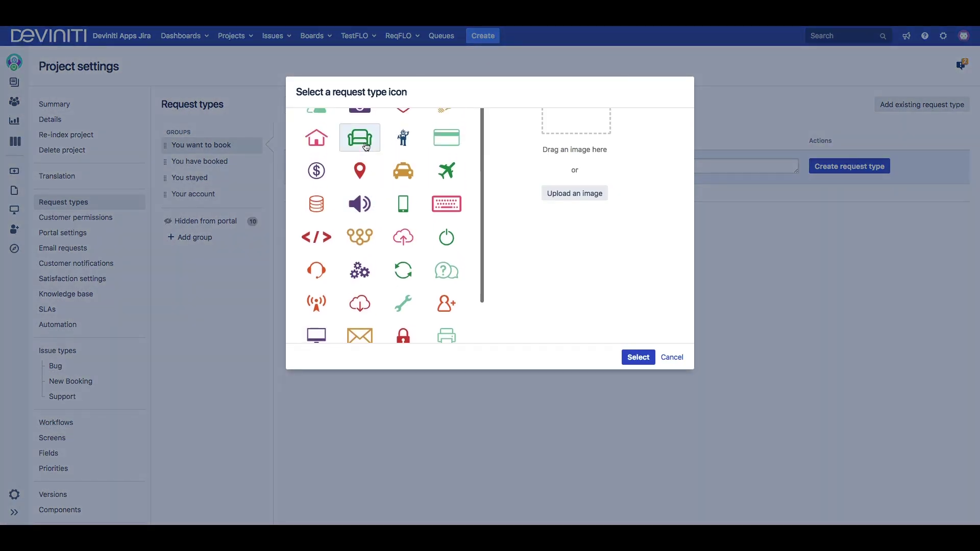
{"action": "left_click", "coordinate": [631, 355]}
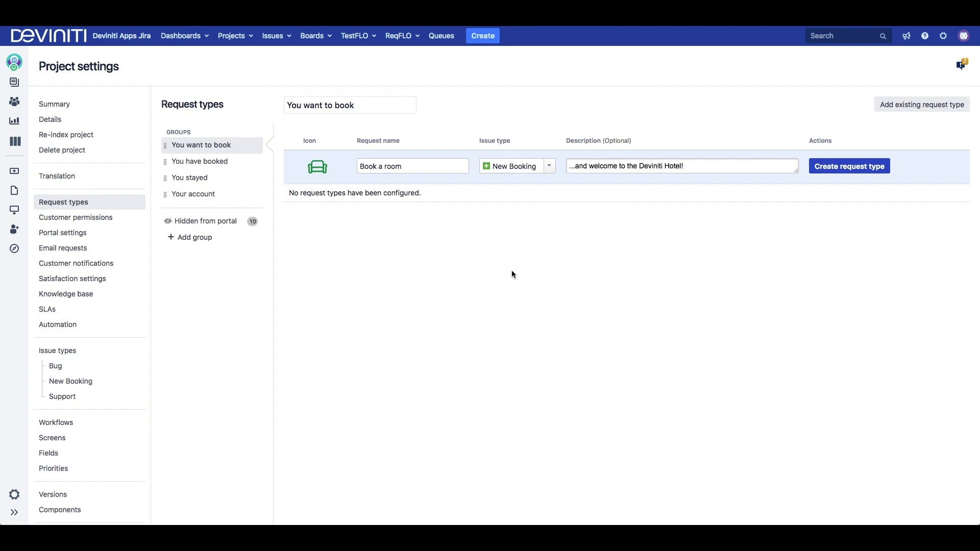
{"action": "left_click", "coordinate": [551, 168]}
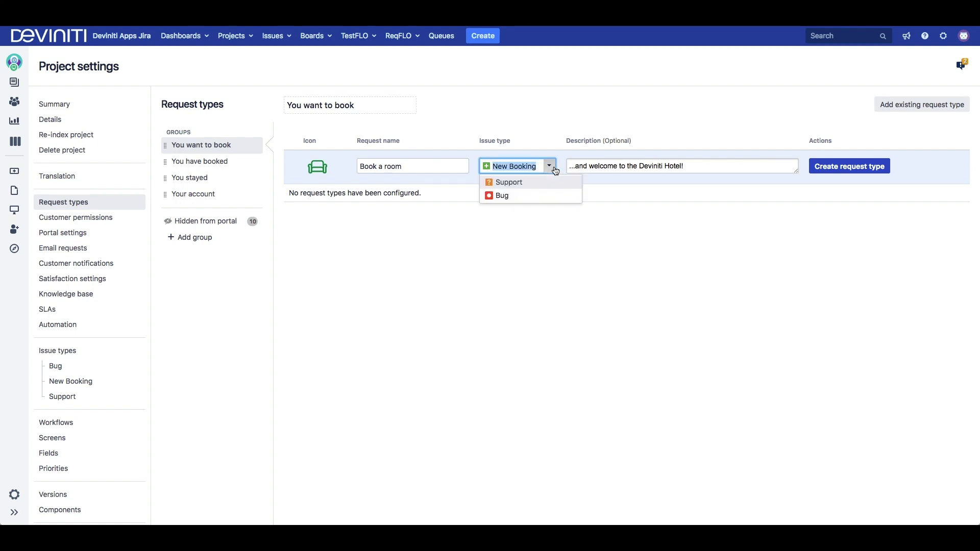
{"action": "left_click", "coordinate": [527, 266]}
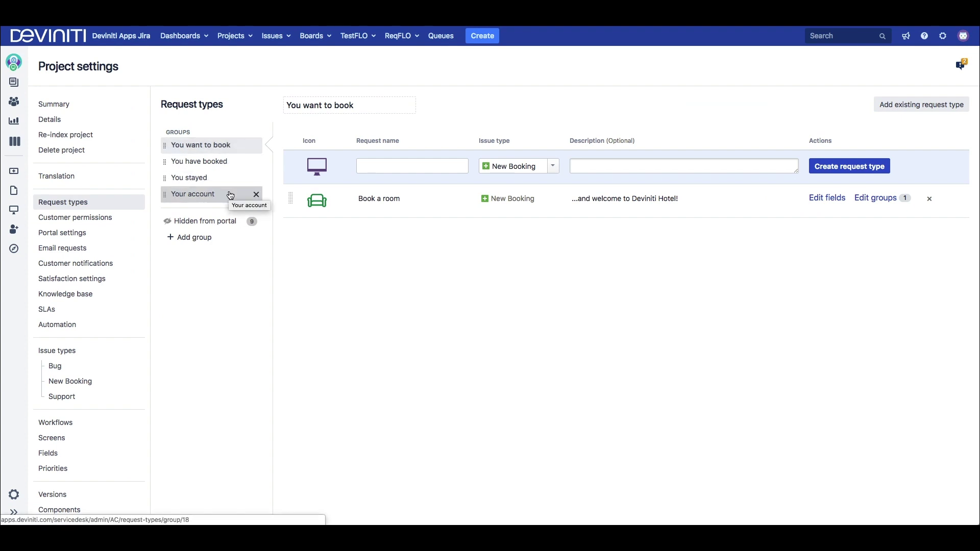
- Assign Book a room to the You want to book group and save
{"action": "left_click", "coordinate": [867, 198]}
{"action": "left_click", "coordinate": [436, 182]}
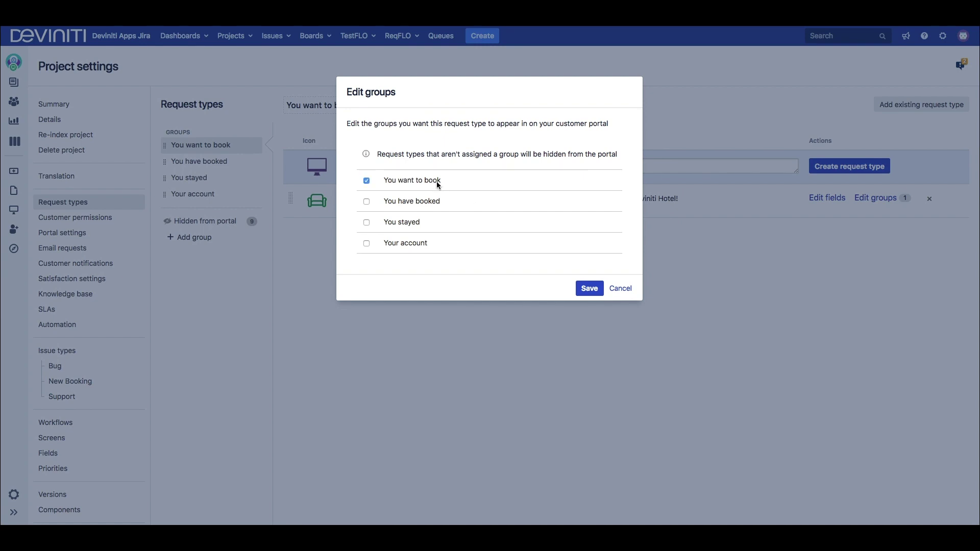
{"action": "left_click", "coordinate": [591, 287]}
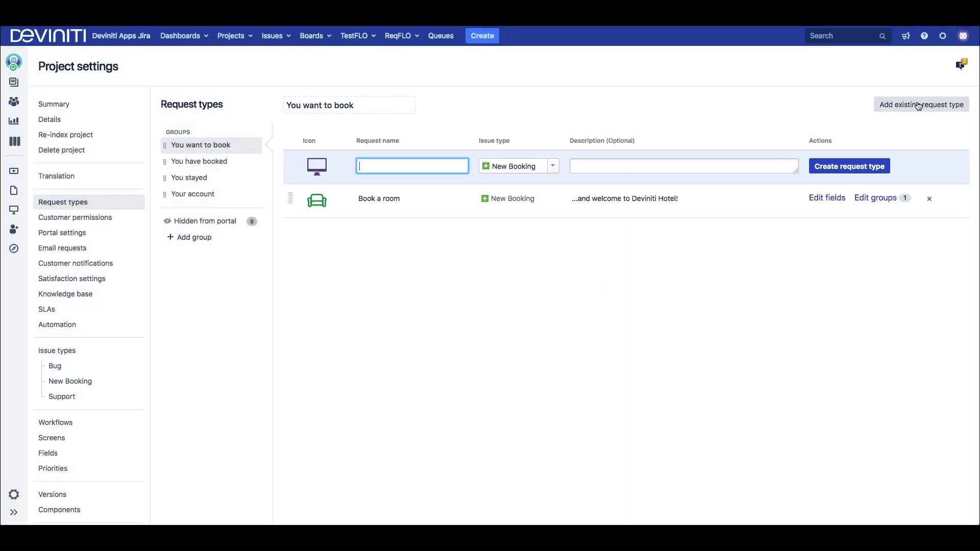
- Add the existing Book an apartment request type to the group
{"action": "left_click", "coordinate": [939, 104]}
{"action": "scroll", "coordinate": [843, 237], "scroll_direction": "down", "scroll_amount": 5}
{"action": "scroll", "coordinate": [844, 235], "scroll_direction": "down", "scroll_amount": 3}
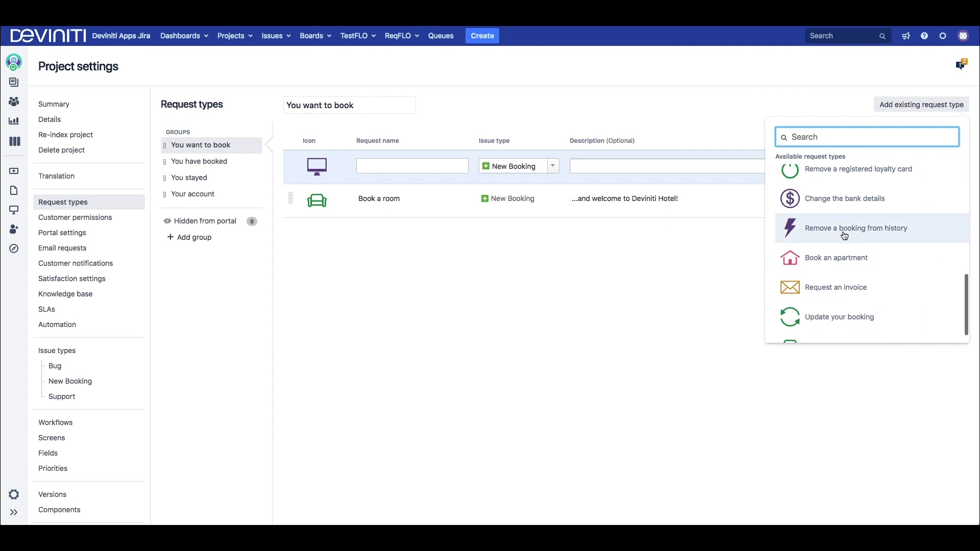
{"action": "left_click", "coordinate": [845, 256]}
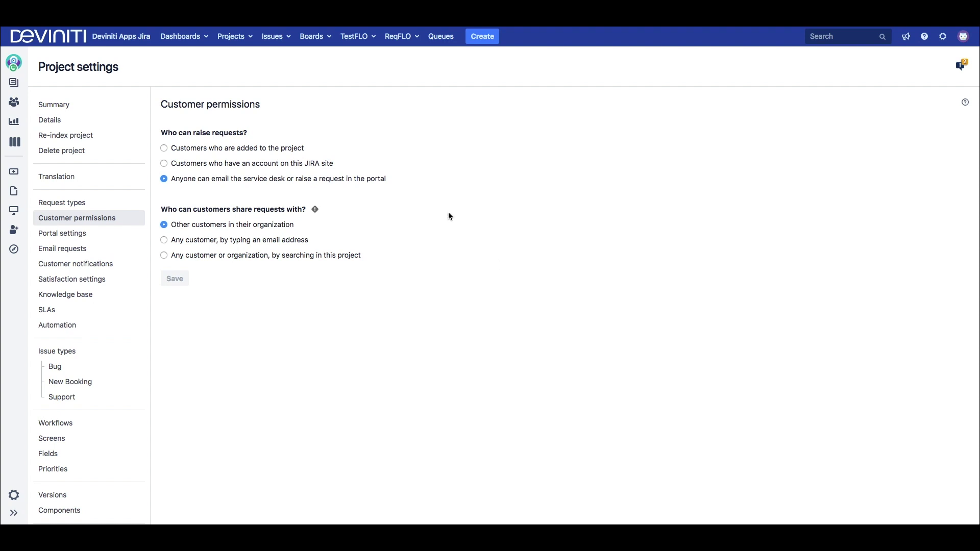
- Keep raising requests open to anyone and let customers share requests by email address
{"action": "left_click", "coordinate": [164, 148]}
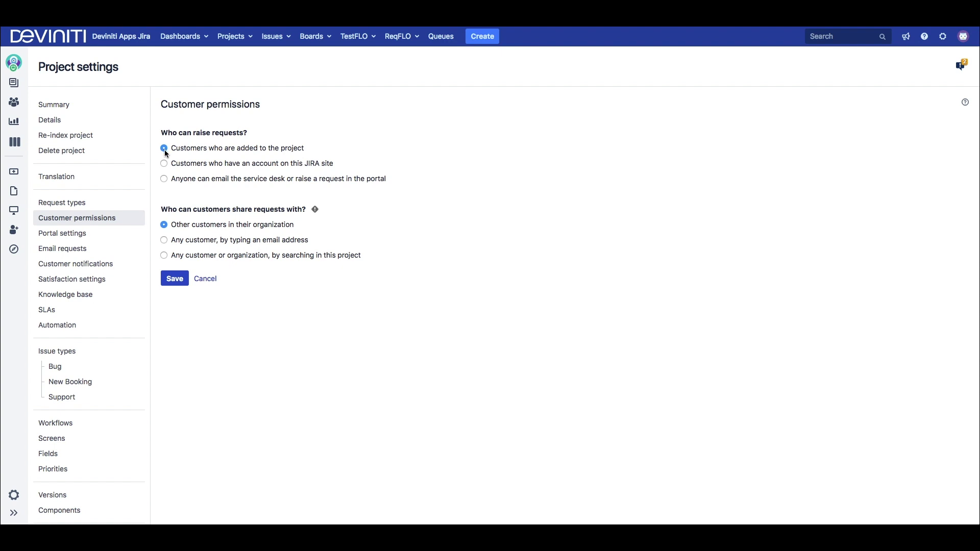
{"action": "left_click", "coordinate": [165, 164]}
{"action": "left_click", "coordinate": [164, 179]}
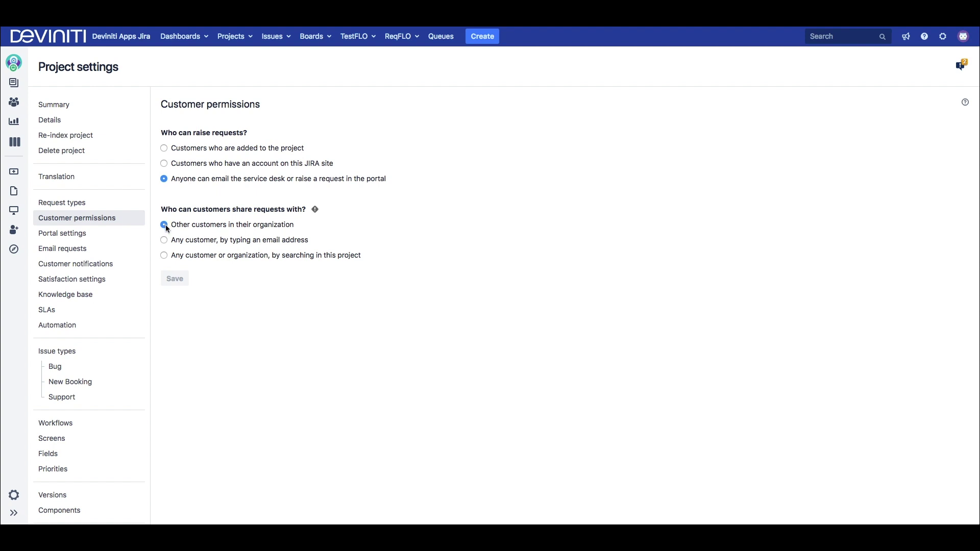
{"action": "left_click", "coordinate": [164, 240]}
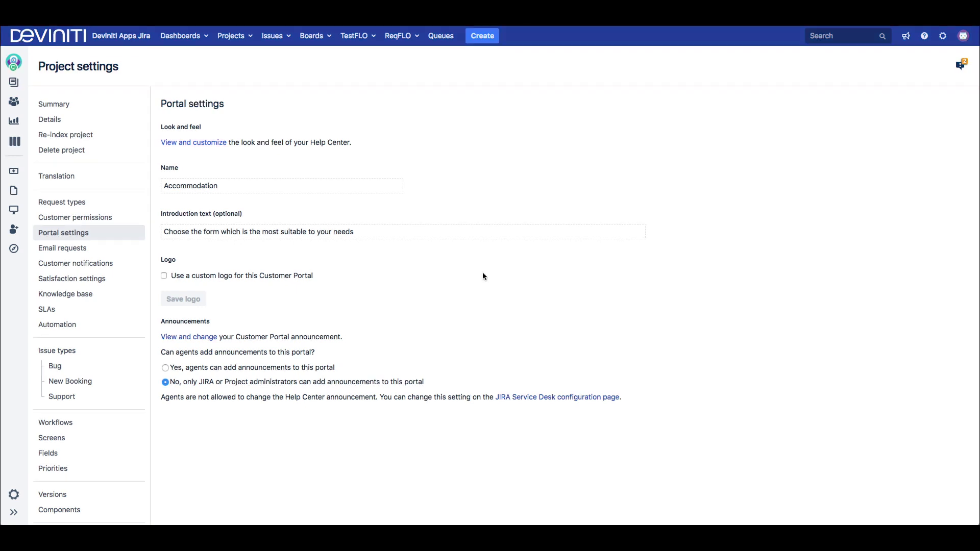
- Name the Help Center Deviniti and upload a custom logo, generating colours from it
{"action": "left_click", "coordinate": [219, 143]}
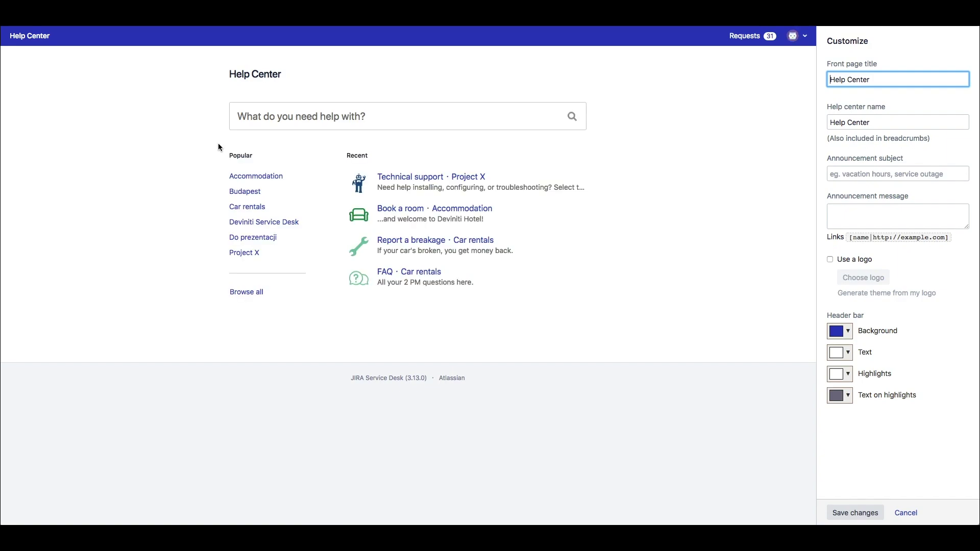
{"action": "type", "text": "Deviniti"}
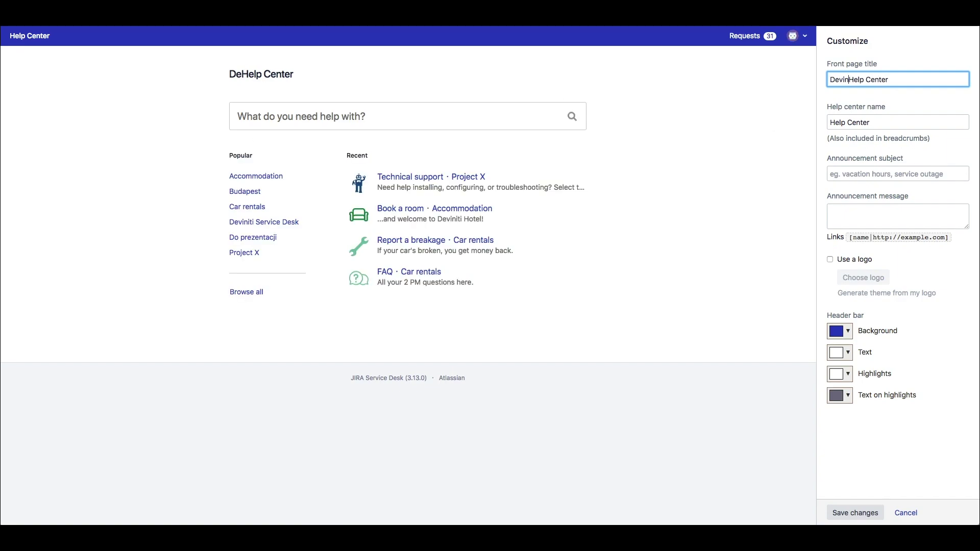
{"action": "left_click", "coordinate": [828, 123]}
{"action": "type", "text": "Deviniti"}
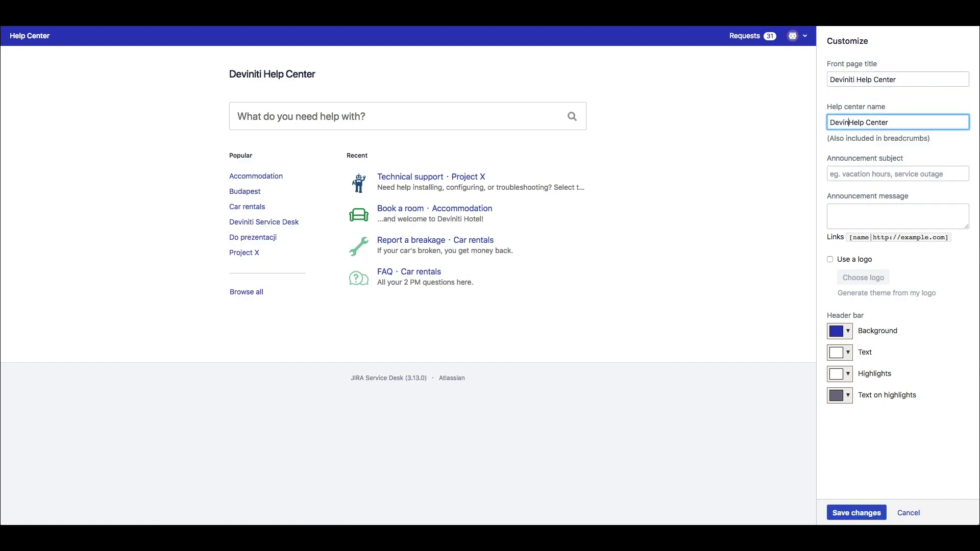
{"action": "left_click", "coordinate": [829, 259]}
{"action": "left_click", "coordinate": [862, 278]}
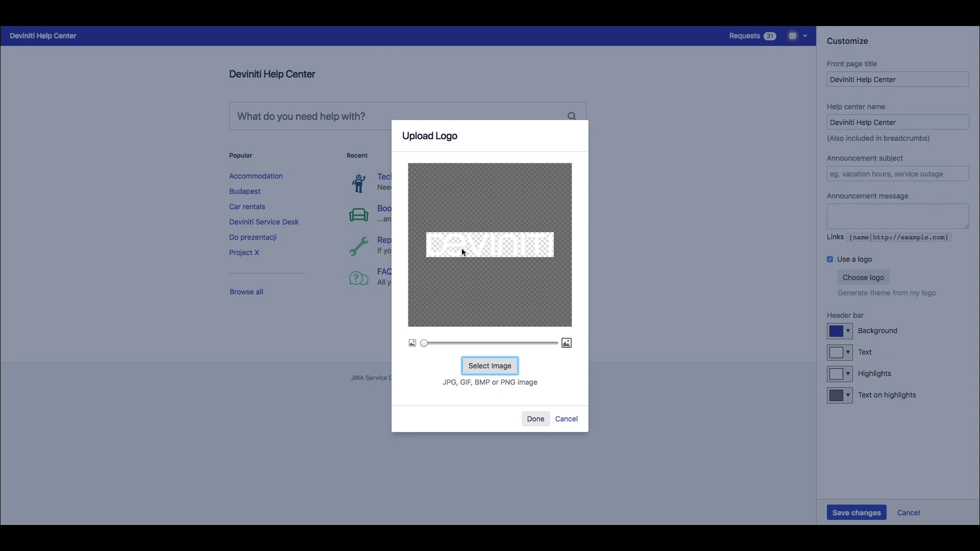
{"action": "left_click", "coordinate": [534, 420]}
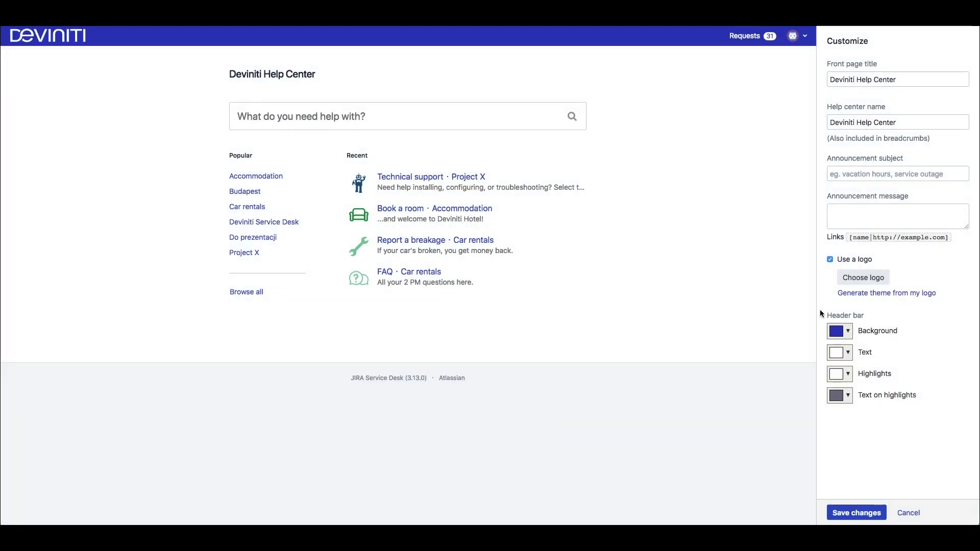
{"action": "left_click", "coordinate": [867, 293]}
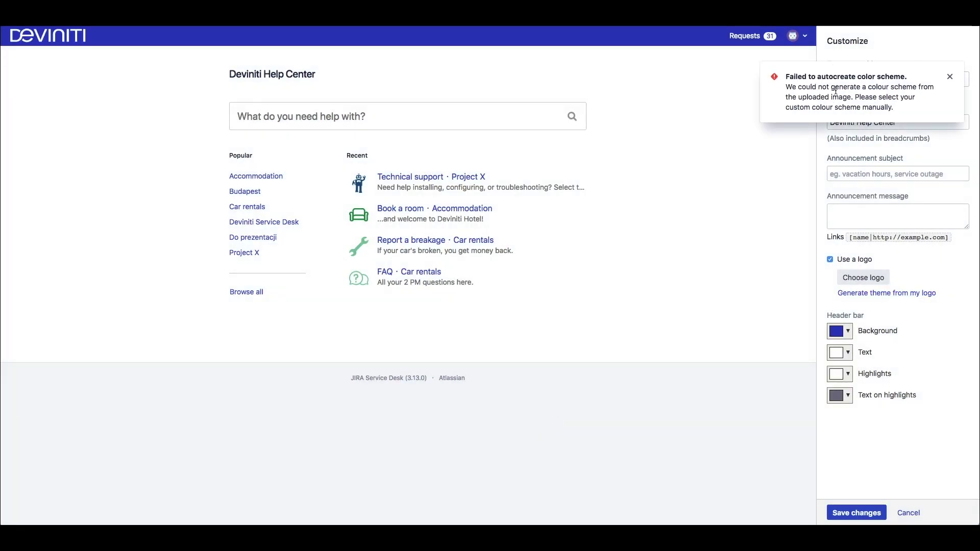
- Set header background #ff4b1f, highlights #1b1a55 and text on highlights #ffffff
{"action": "left_click", "coordinate": [840, 332]}
{"action": "left_click_drag", "start_coordinate": [898, 425], "coordinate": [872, 424]}
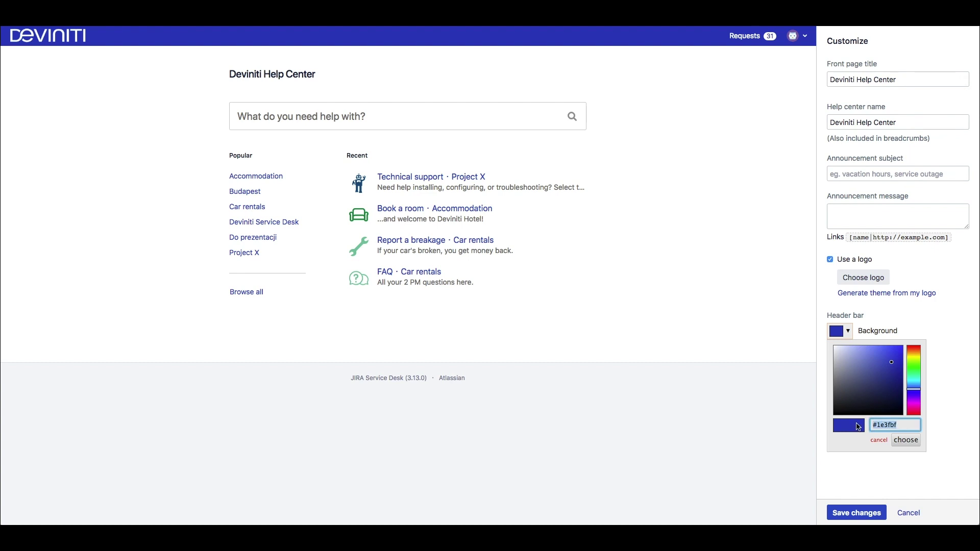
{"action": "type", "text": "#ff4b1f"}
{"action": "left_click", "coordinate": [904, 440]}
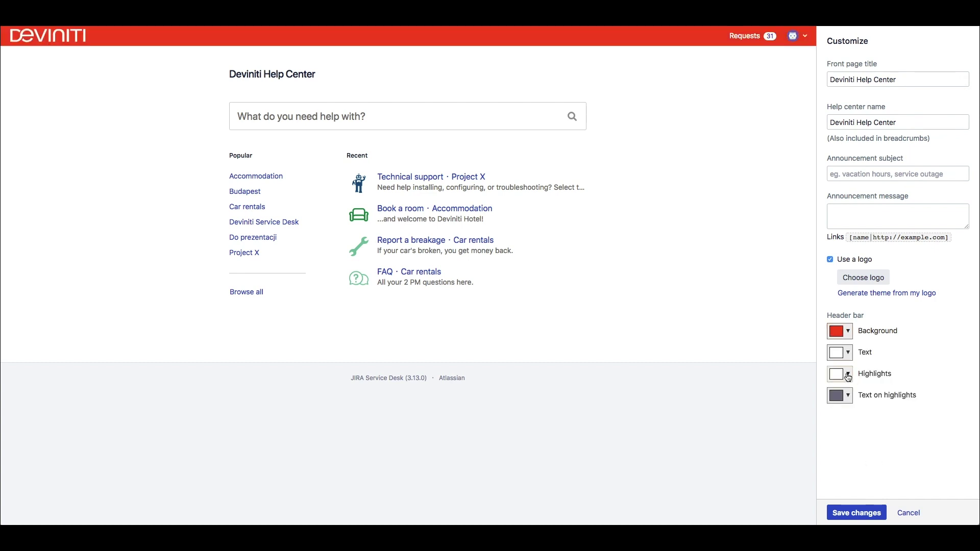
{"action": "left_click", "coordinate": [840, 374]}
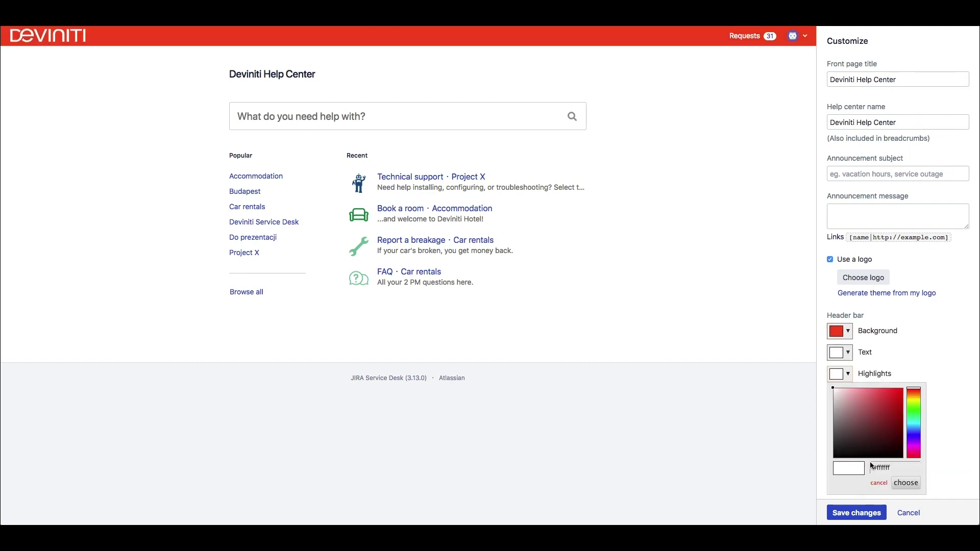
{"action": "triple_click", "coordinate": [897, 467]}
{"action": "type", "text": "#1b1a55"}
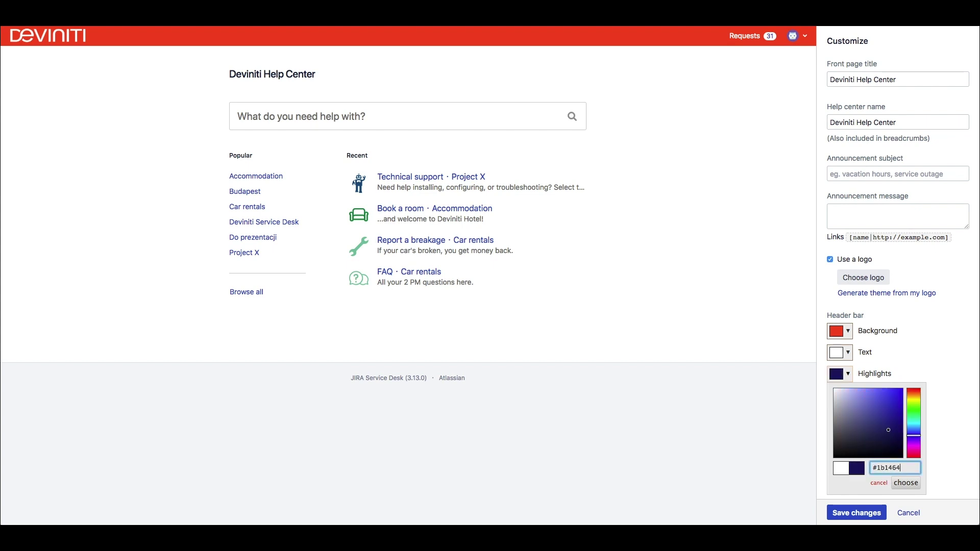
{"action": "left_click", "coordinate": [906, 482]}
{"action": "left_click", "coordinate": [840, 396]}
{"action": "triple_click", "coordinate": [887, 489]}
{"action": "type", "text": "#ffffff"}
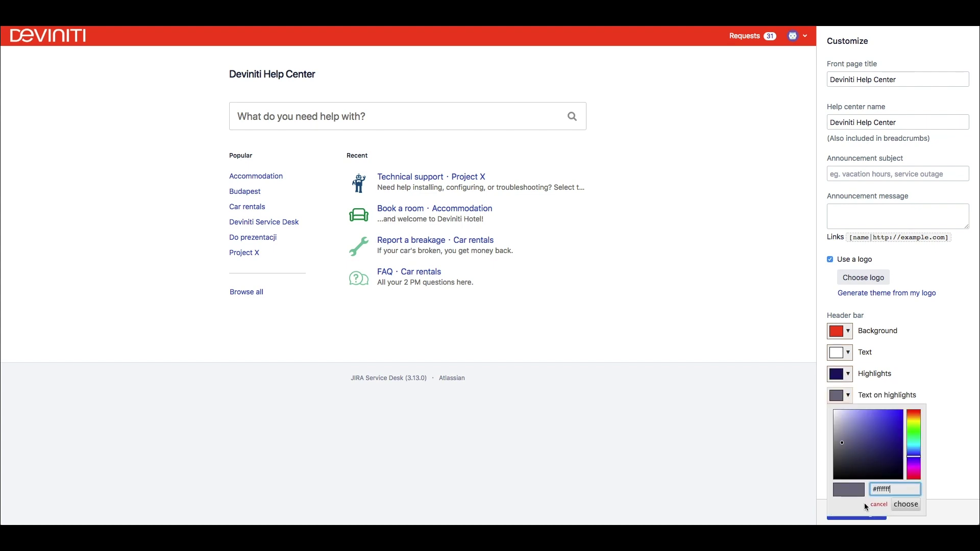
{"action": "left_click", "coordinate": [906, 504]}
- Add a 'Working hours on holidays' announcement with the message 9:00 AM - 3:00 PM
{"action": "left_click", "coordinate": [864, 174]}
{"action": "left_click", "coordinate": [874, 214]}
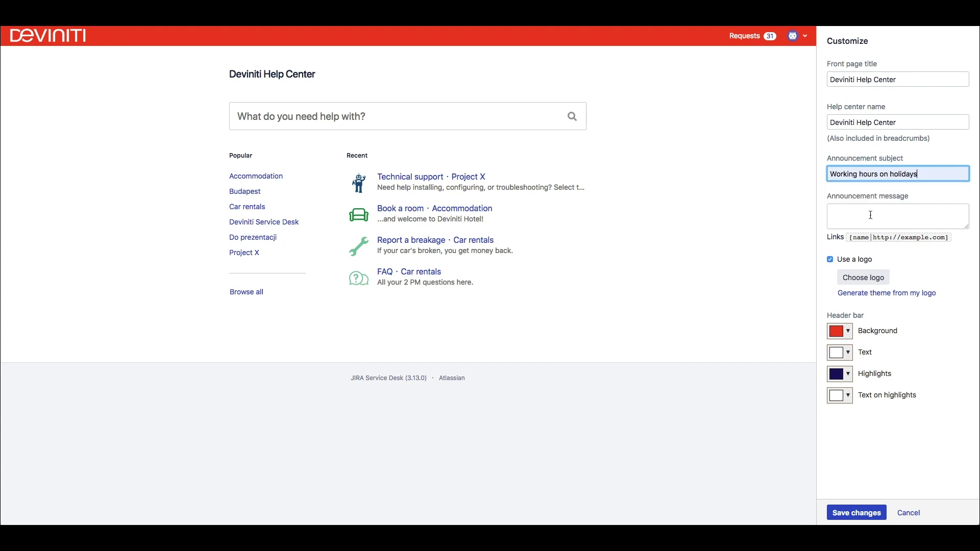
{"action": "type", "text": "9:00 AM - 3:00 PM"}
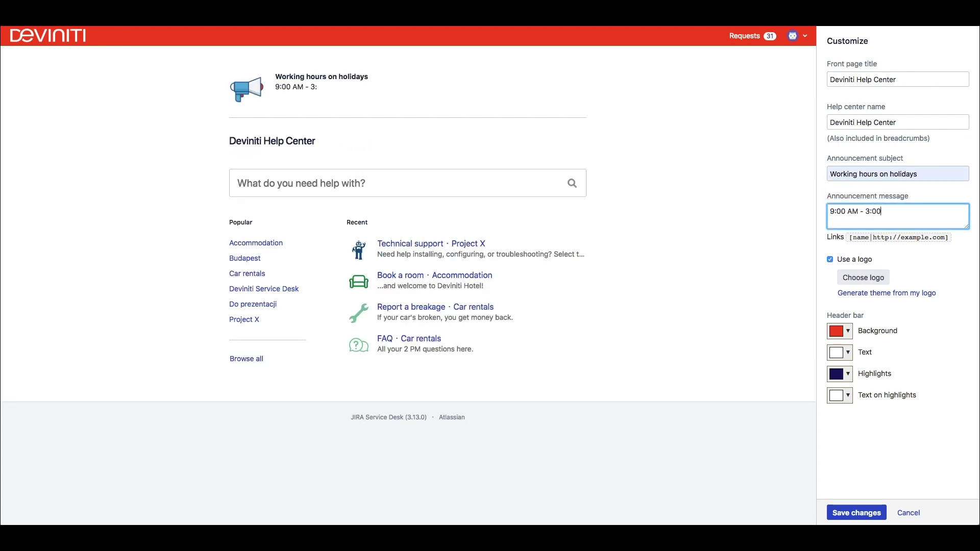
- Save the Help Center changes, then search 'printer not' and read the Setup My Printer article
{"action": "left_click", "coordinate": [867, 511]}
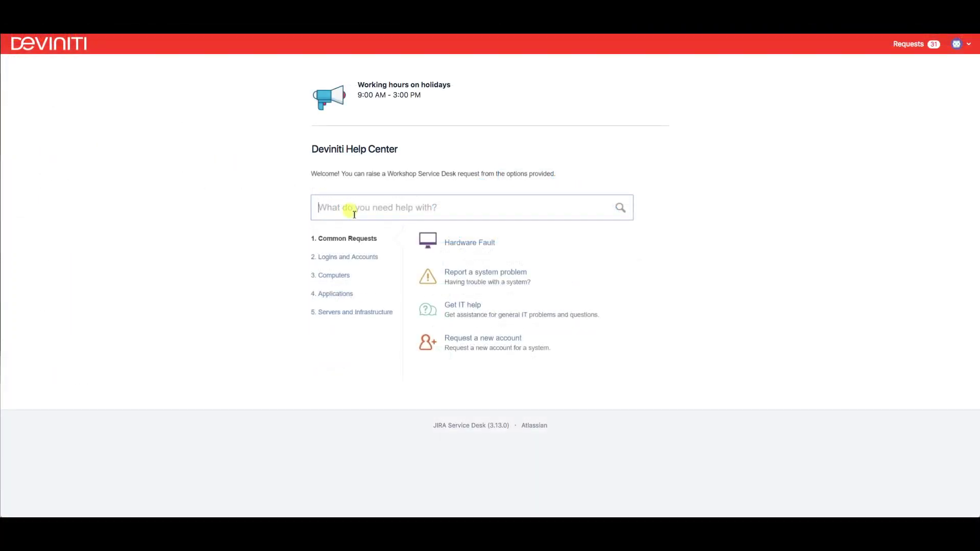
{"action": "type", "text": "printer not"}
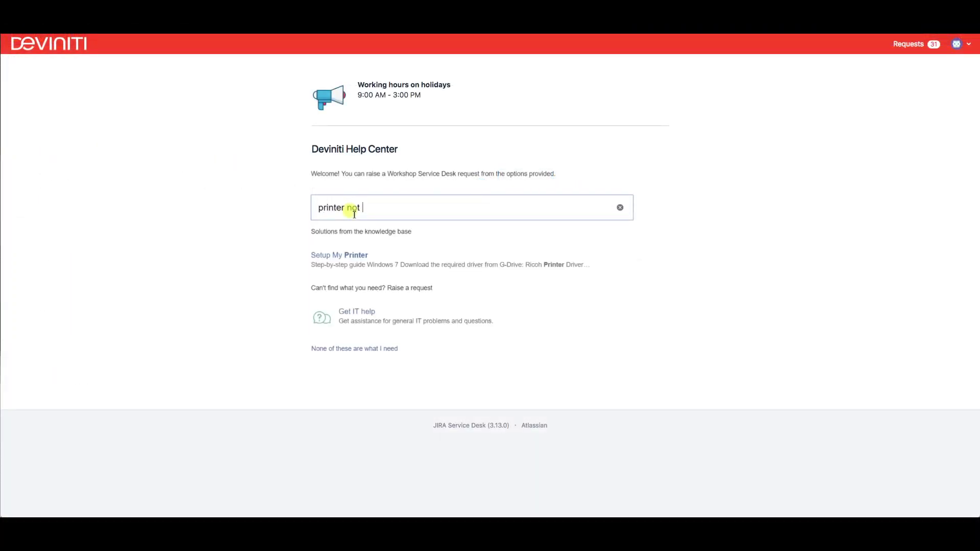
{"action": "left_click", "coordinate": [333, 261]}
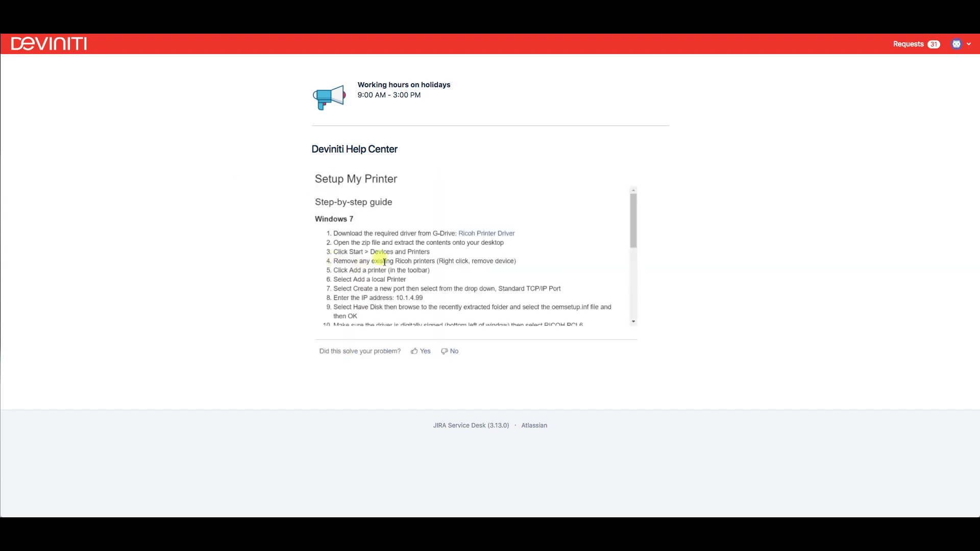
{"action": "scroll", "coordinate": [380, 257], "scroll_direction": "down", "scroll_amount": 5}
{"action": "scroll", "coordinate": [384, 259], "scroll_direction": "down", "scroll_amount": 3}
{"action": "scroll", "coordinate": [403, 306], "scroll_direction": "up", "scroll_amount": 10}
{"action": "scroll", "coordinate": [439, 310], "scroll_direction": "down", "scroll_amount": 1}
{"action": "scroll", "coordinate": [439, 311], "scroll_direction": "down", "scroll_amount": 3}
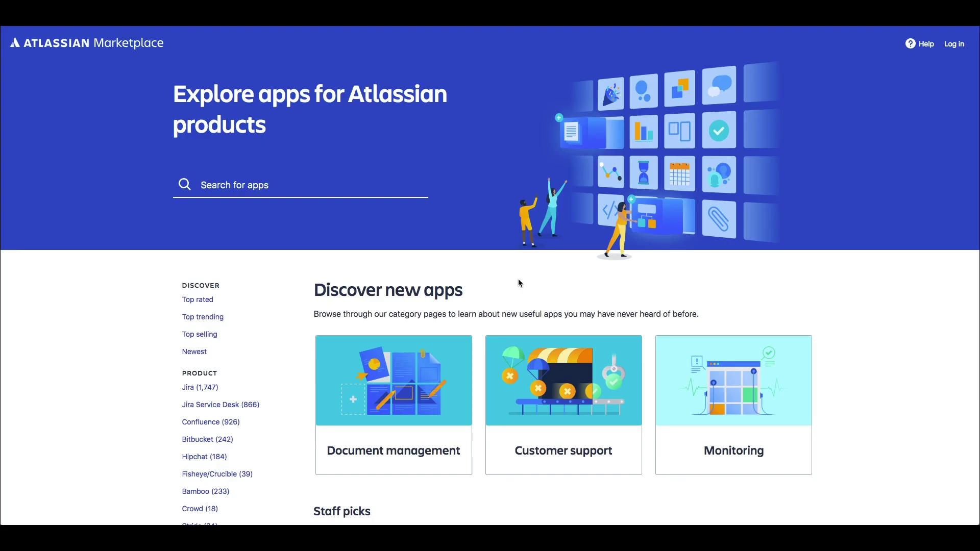
- Search Marketplace for 'jira s' and view Extension for Jira Service Desk with Server hosting
{"action": "type", "text": "jira service desk"}
{"action": "key", "text": "Return"}
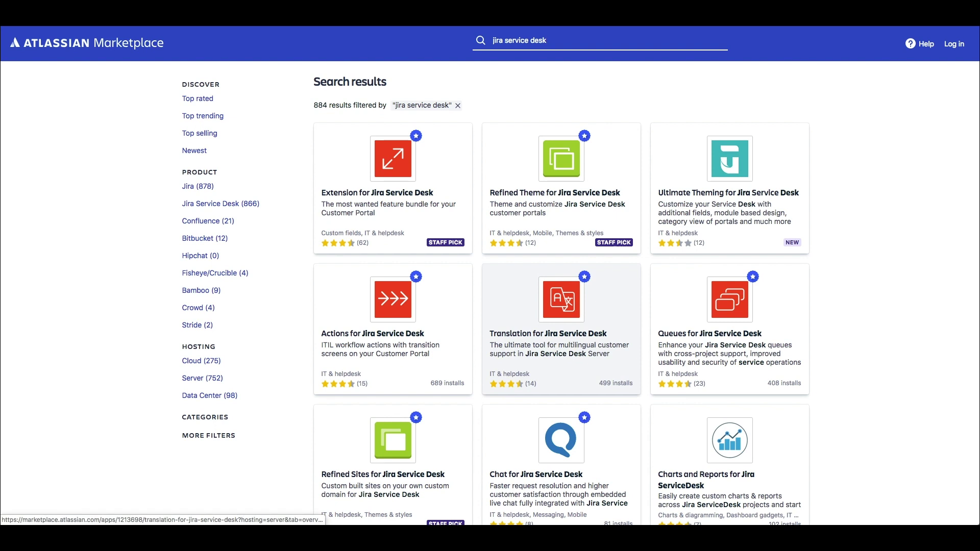
{"action": "left_click", "coordinate": [397, 208]}
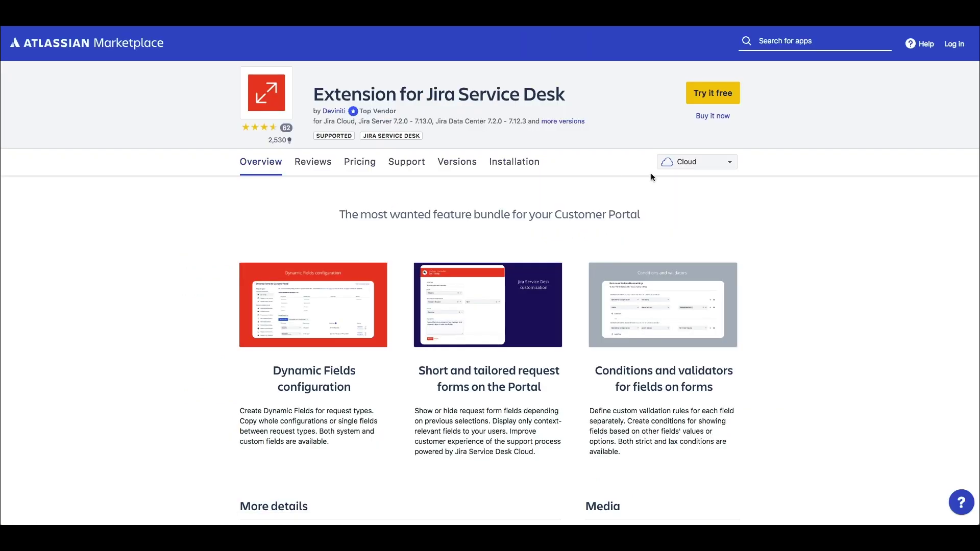
{"action": "left_click", "coordinate": [696, 163]}
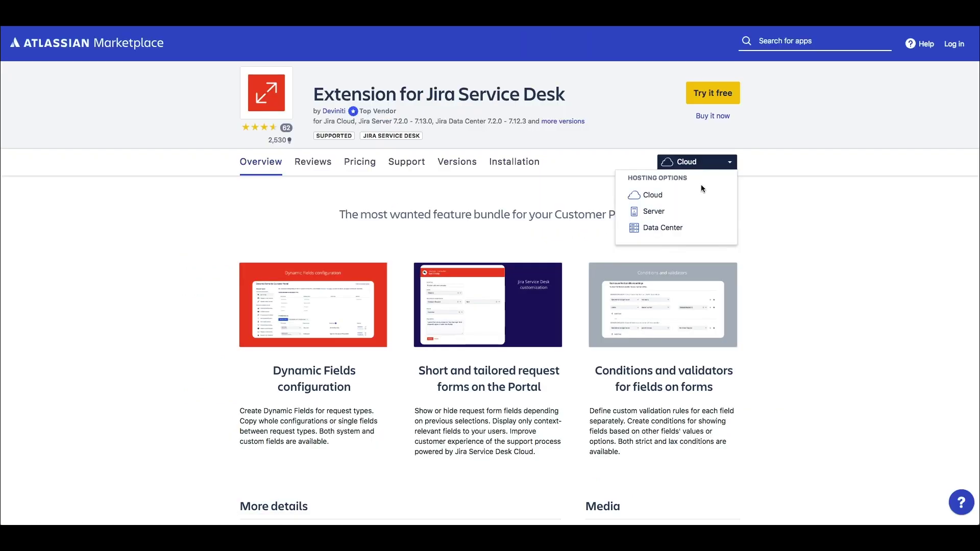
{"action": "left_click", "coordinate": [725, 212]}
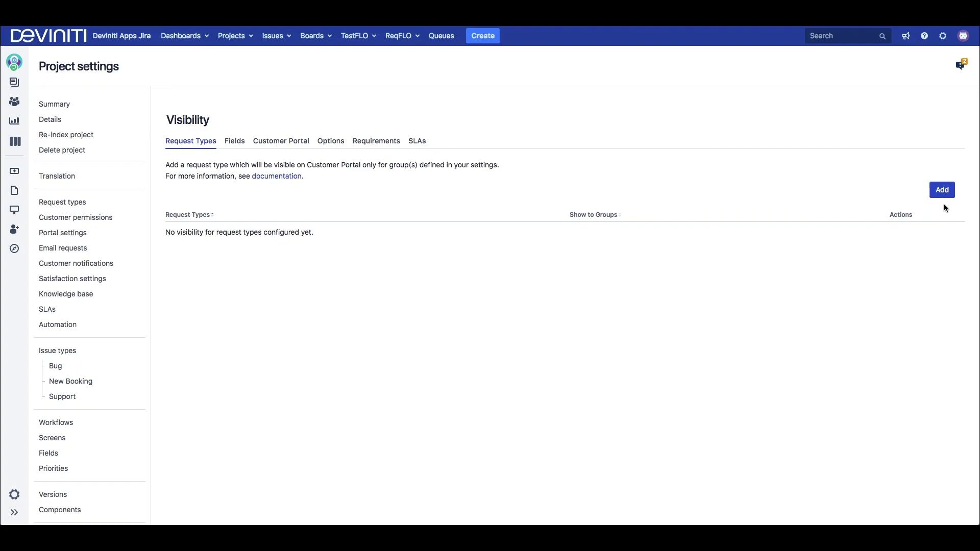
- Restrict Book an apartment visibility to the vip-customers group
{"action": "left_click", "coordinate": [942, 190]}
{"action": "left_click", "coordinate": [508, 122]}
{"action": "type", "text": "apart"}
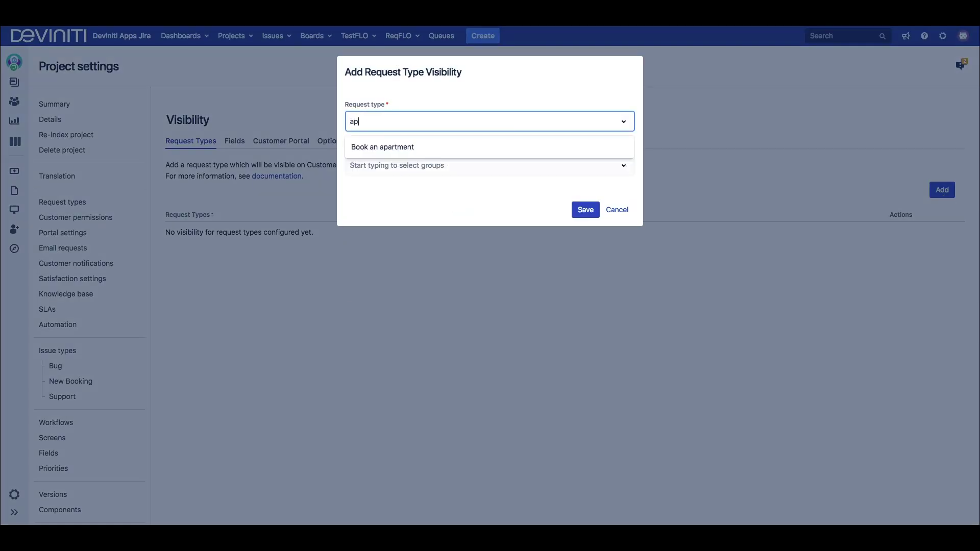
{"action": "left_click", "coordinate": [438, 148]}
{"action": "left_click", "coordinate": [461, 166]}
{"action": "type", "text": "vip"}
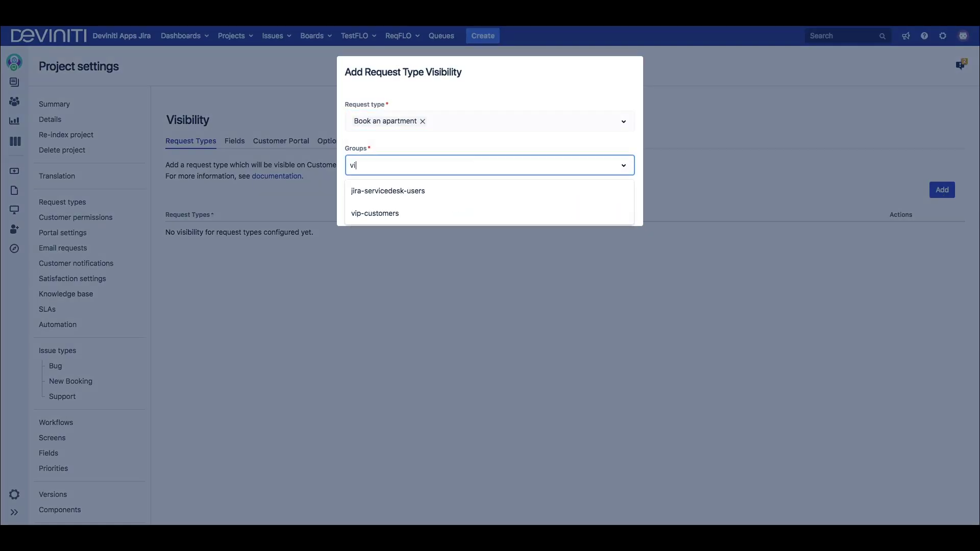
{"action": "left_click", "coordinate": [421, 188]}
{"action": "left_click", "coordinate": [586, 210]}
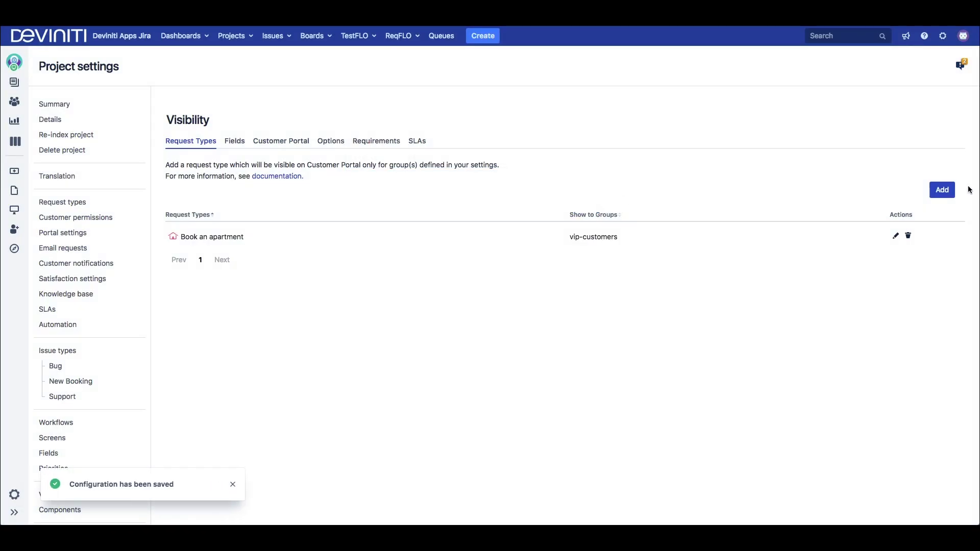
- Restrict Request an invoice visibility to the business group
{"action": "left_click", "coordinate": [942, 189]}
{"action": "left_click", "coordinate": [561, 131]}
{"action": "type", "text": "invoice"}
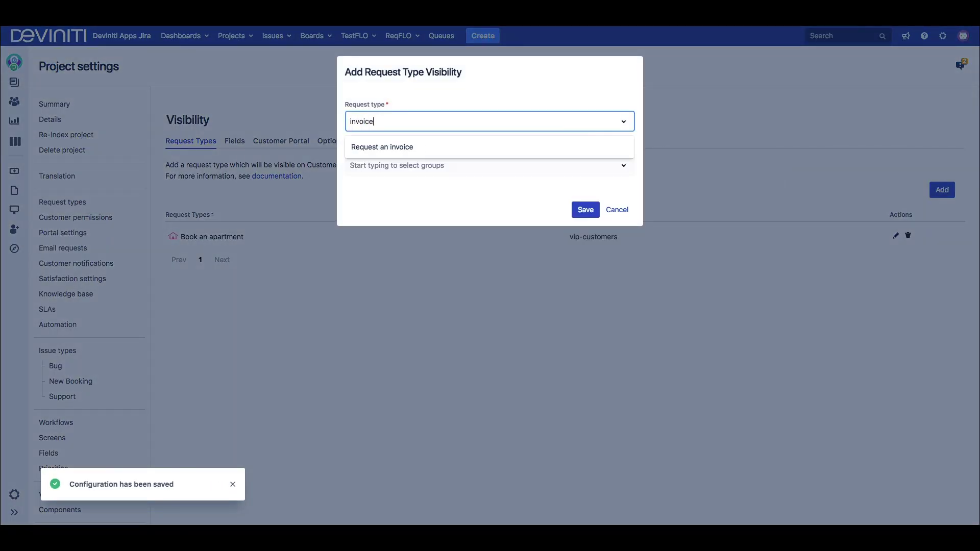
{"action": "left_click", "coordinate": [506, 147]}
{"action": "left_click", "coordinate": [506, 165]}
{"action": "type", "text": "business"}
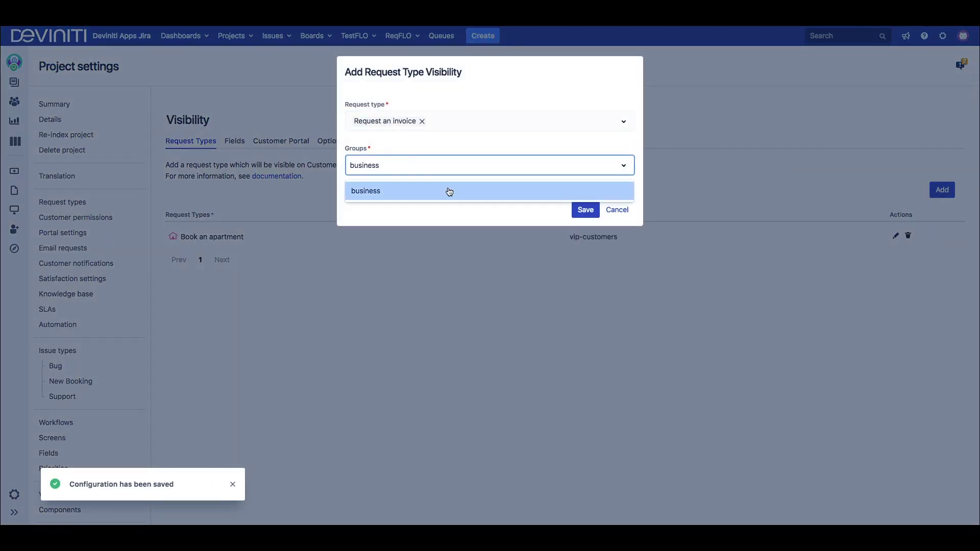
{"action": "left_click", "coordinate": [449, 190]}
{"action": "left_click", "coordinate": [585, 210]}
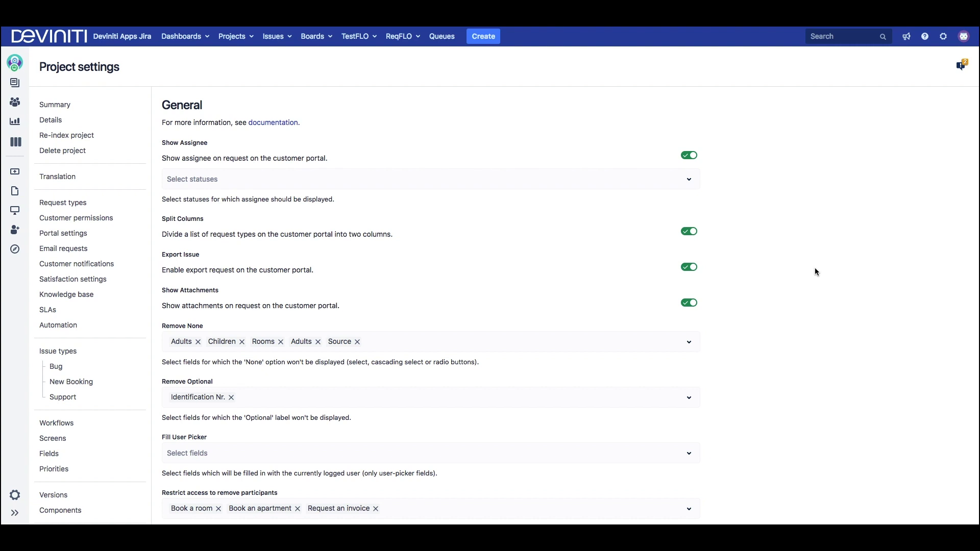
- Start a new portal link named Deviniti to deviniti.com in the Website group
{"action": "left_click", "coordinate": [691, 234]}
{"action": "scroll", "coordinate": [99, 346], "scroll_direction": "down", "scroll_amount": 10}
{"action": "left_click", "coordinate": [82, 352]}
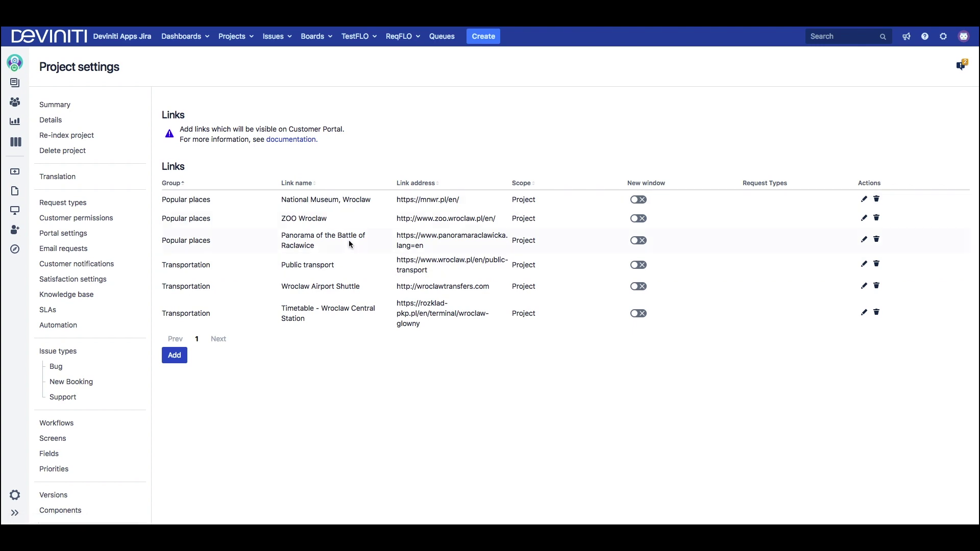
{"action": "left_click", "coordinate": [180, 360]}
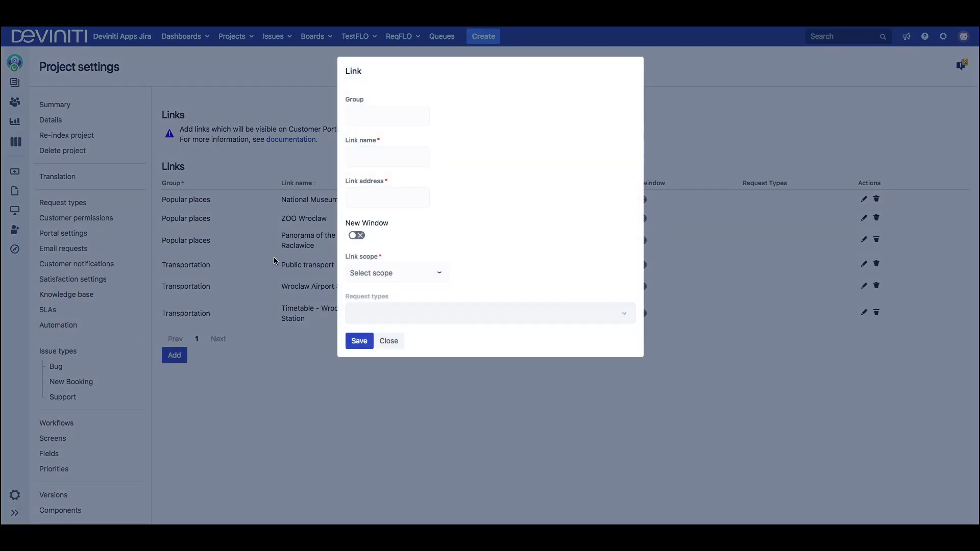
{"action": "left_click", "coordinate": [400, 119]}
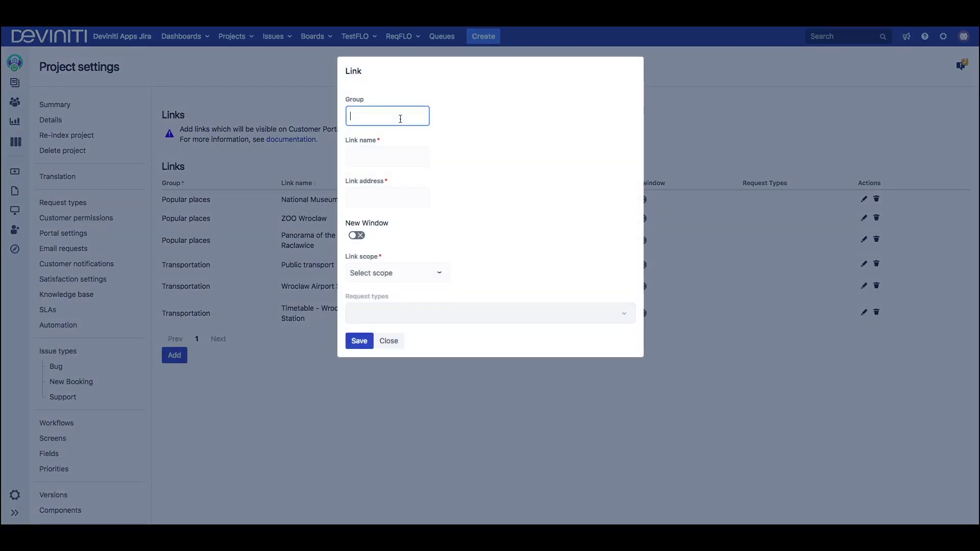
{"action": "type", "text": "Website"}
{"action": "left_click", "coordinate": [387, 157]}
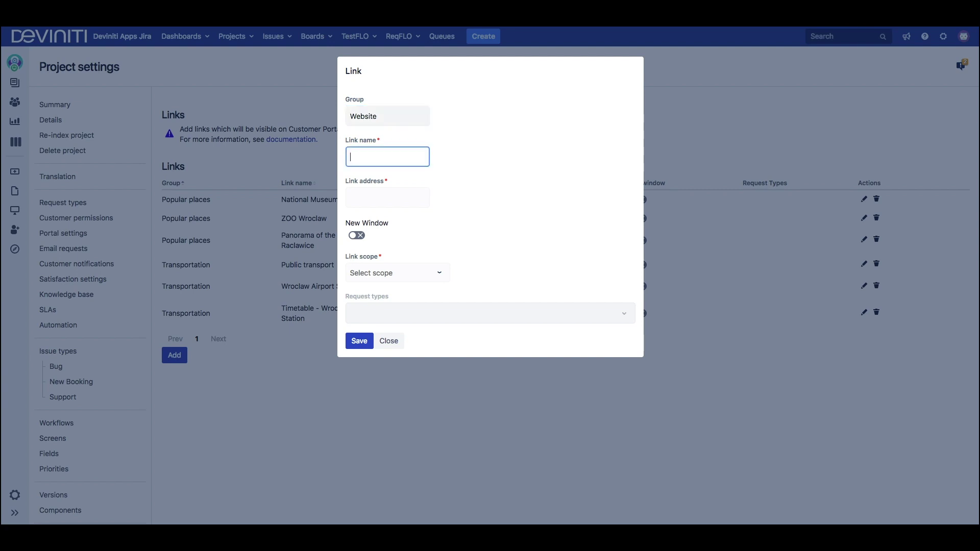
{"action": "left_click", "coordinate": [387, 198]}
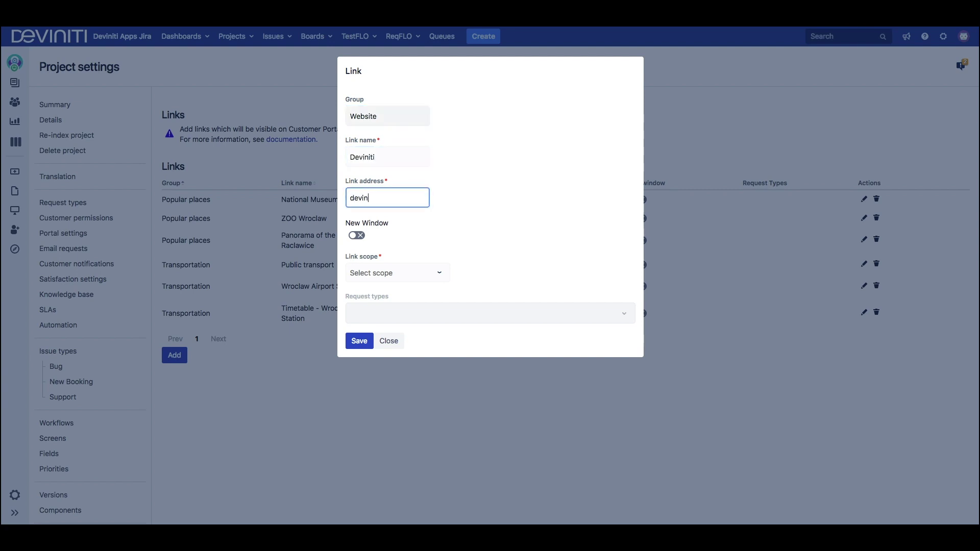
- Make the link open in a new window with Global scope, save it, and view the Translation app page
{"action": "left_click", "coordinate": [357, 236]}
{"action": "left_click", "coordinate": [402, 278]}
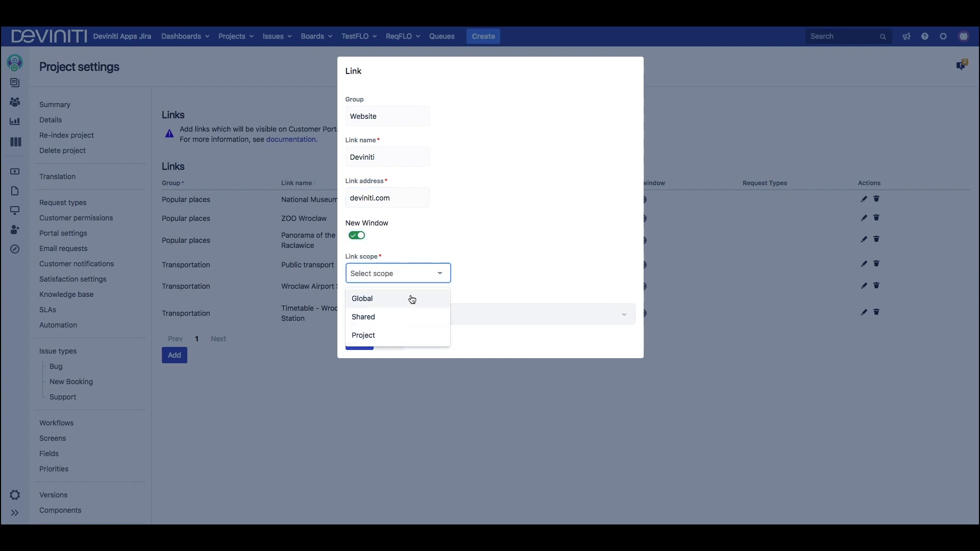
{"action": "left_click", "coordinate": [410, 298]}
{"action": "left_click", "coordinate": [358, 343]}
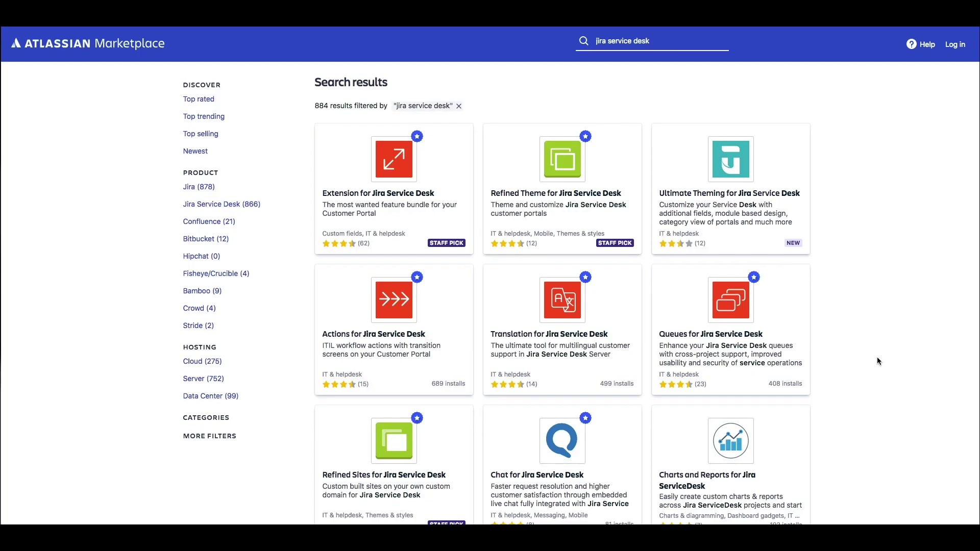
{"action": "left_click", "coordinate": [583, 350]}
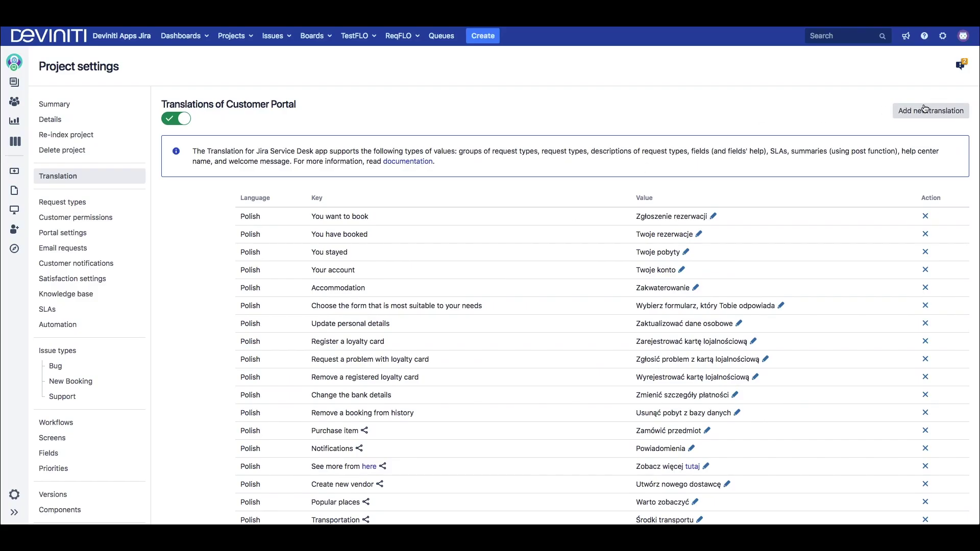
- Add a Polish translation of Book an apartment as 'Zarezerwować mieszkanie' and review the list
{"action": "left_click", "coordinate": [926, 110]}
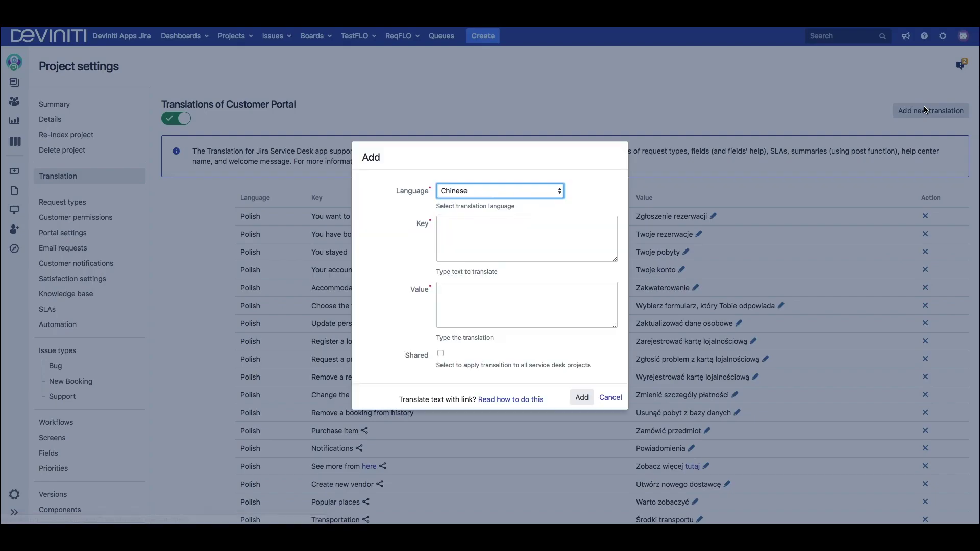
{"action": "left_click", "coordinate": [528, 190]}
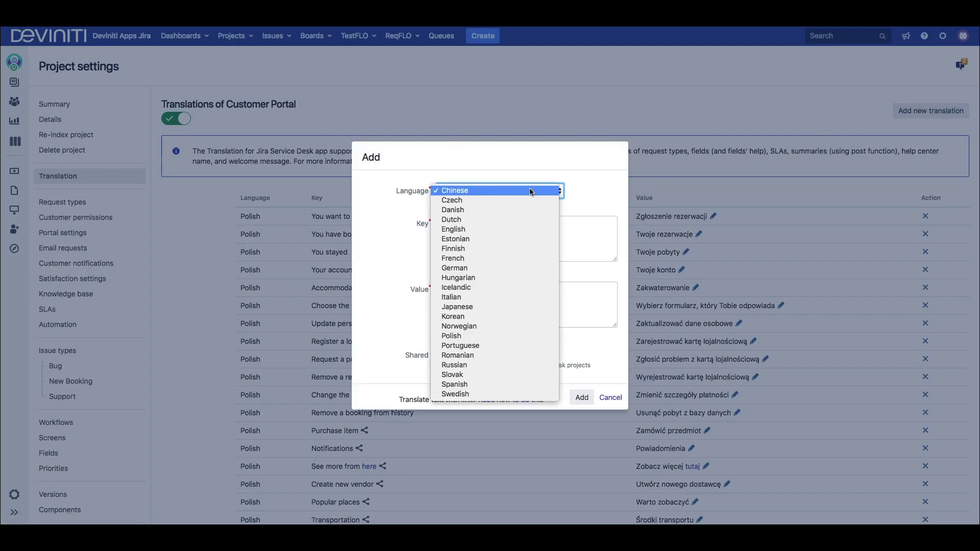
{"action": "left_click", "coordinate": [481, 337]}
{"action": "left_click", "coordinate": [491, 247]}
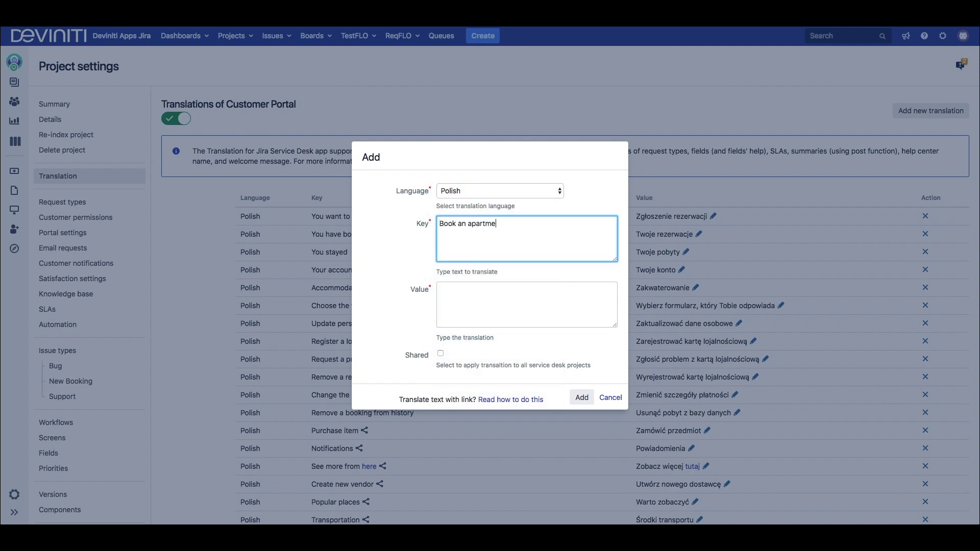
{"action": "left_click", "coordinate": [511, 304]}
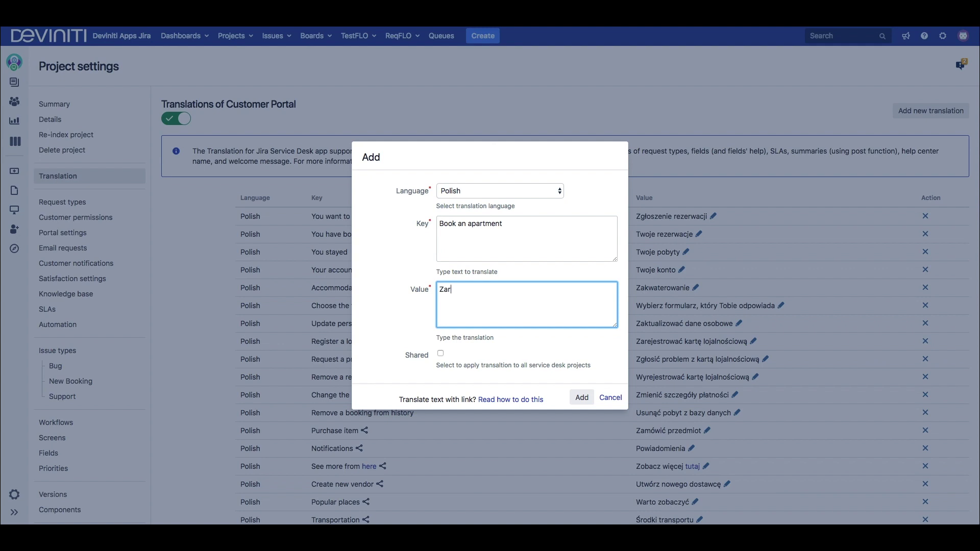
{"action": "type", "text": "Zarezerwować mieszkanie"}
{"action": "left_click", "coordinate": [581, 398]}
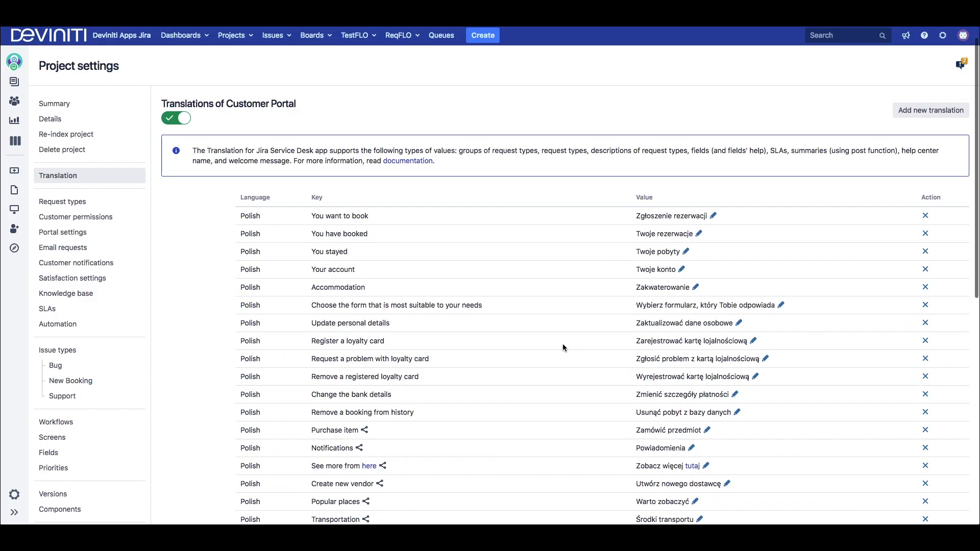
{"action": "scroll", "coordinate": [562, 344], "scroll_direction": "down", "scroll_amount": 4}
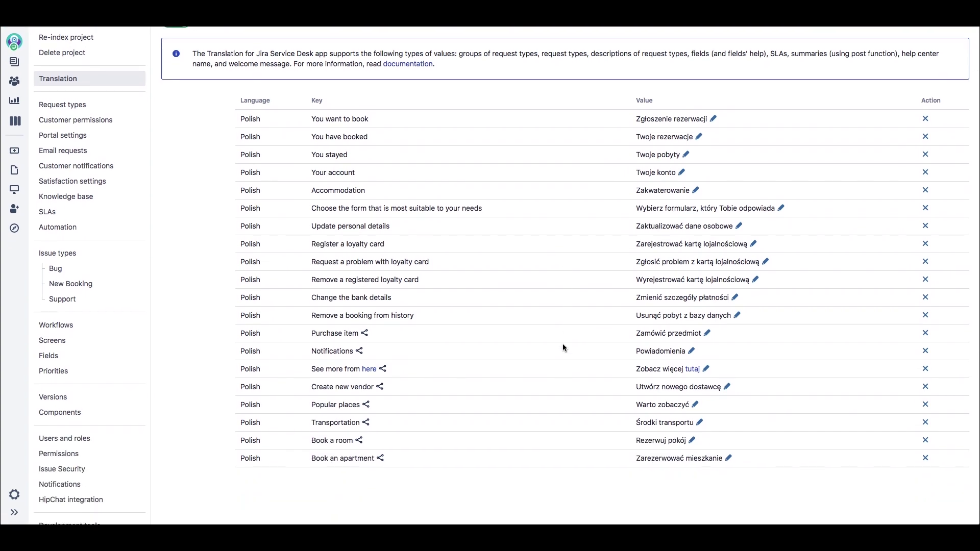
{"action": "scroll", "coordinate": [562, 344], "scroll_direction": "down", "scroll_amount": 1}
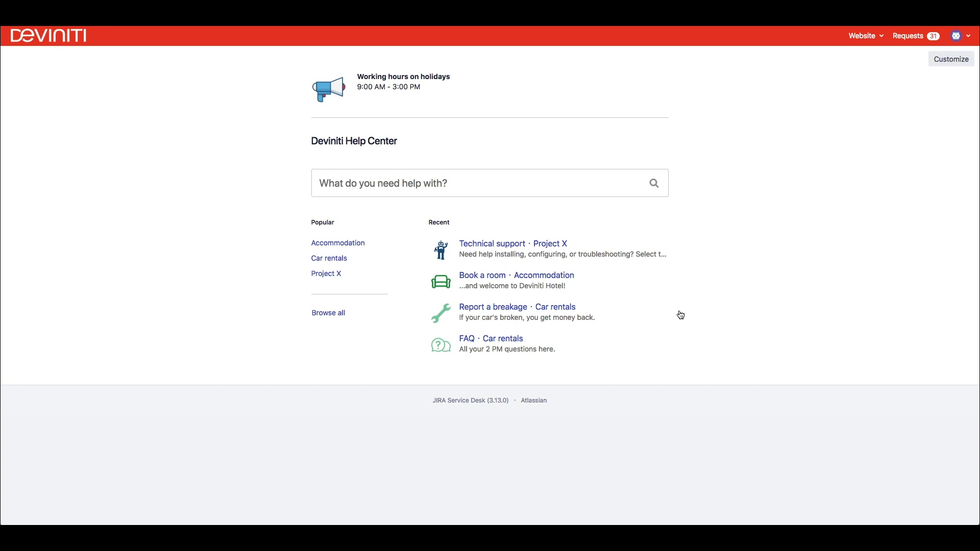
- Open the Accommodation portal's Your account forms and preview the Popular places and Transportation links
{"action": "left_click", "coordinate": [339, 243]}
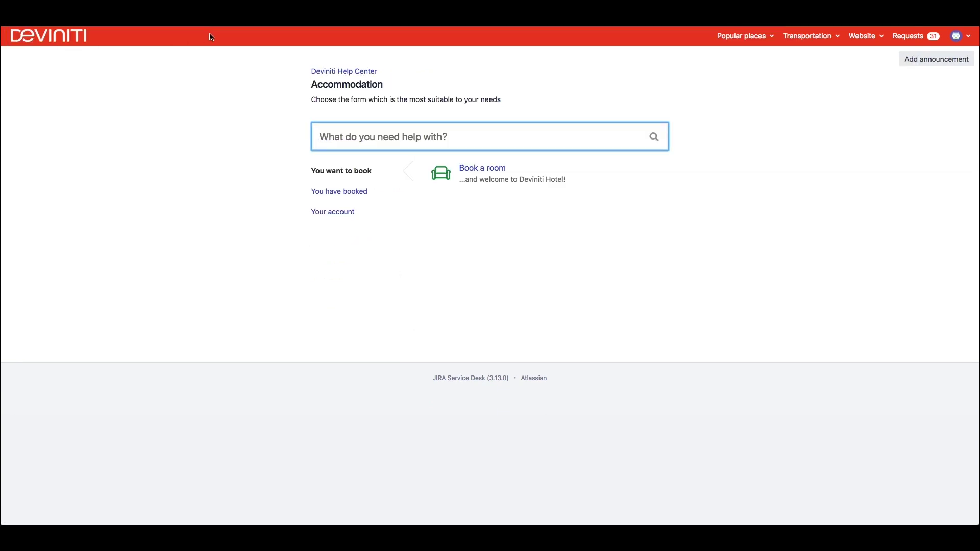
{"action": "left_click", "coordinate": [332, 214]}
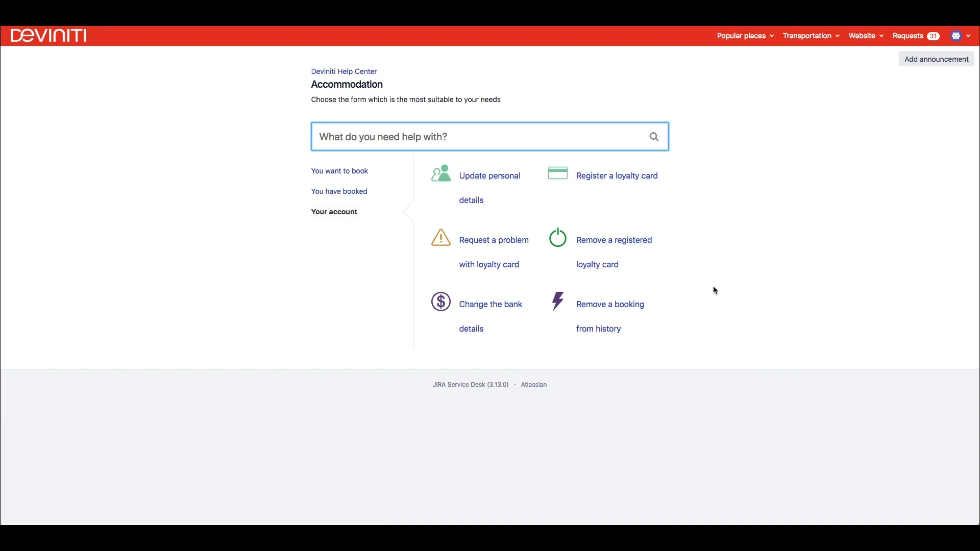
{"action": "left_click", "coordinate": [757, 39]}
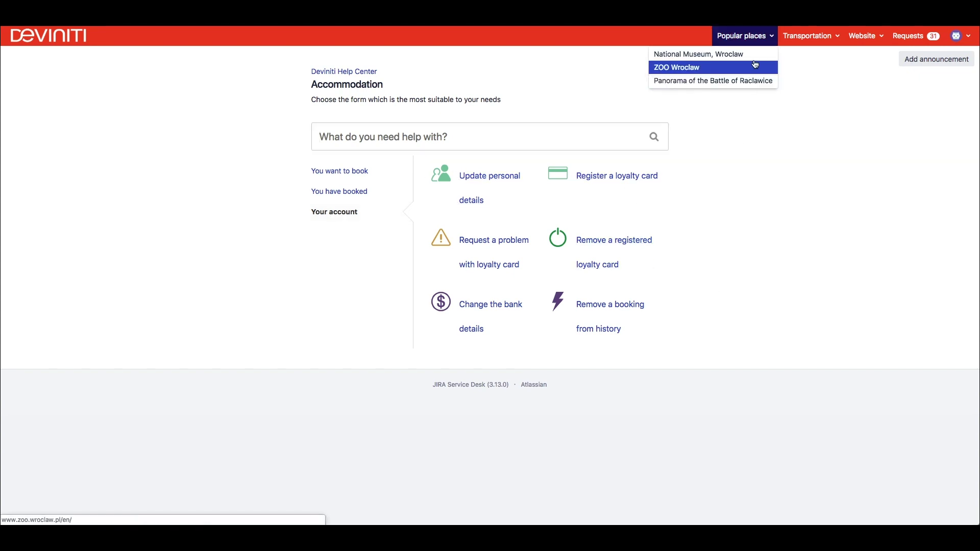
{"action": "left_click", "coordinate": [804, 157]}
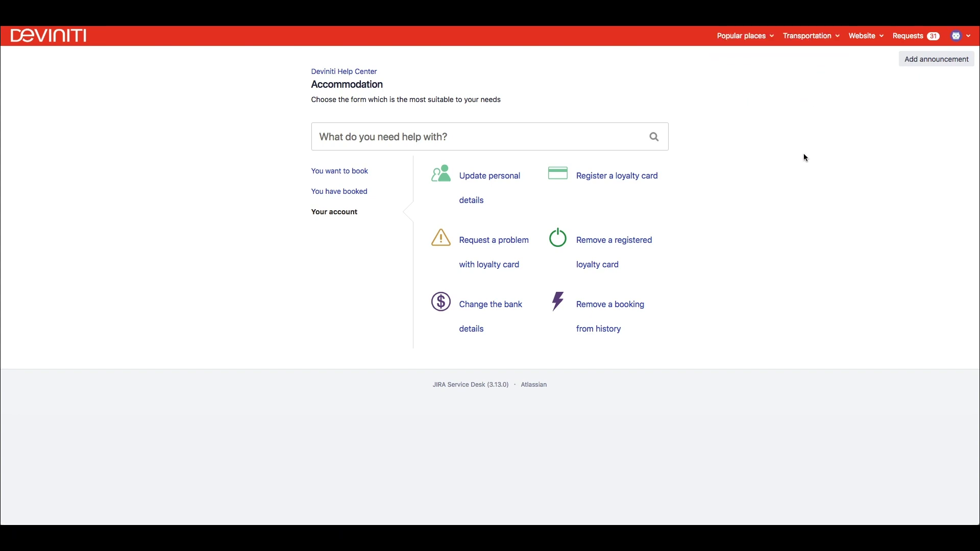
- Change the Help Center language to polski (Polska) from the account menu and save
{"action": "left_click", "coordinate": [960, 36]}
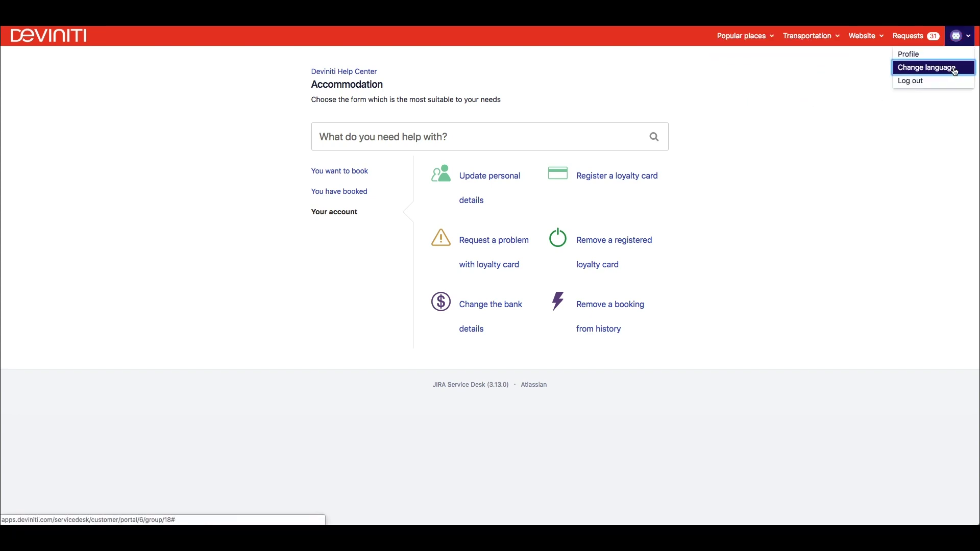
{"action": "left_click", "coordinate": [926, 67]}
{"action": "left_click", "coordinate": [554, 136]}
{"action": "left_click", "coordinate": [507, 179]}
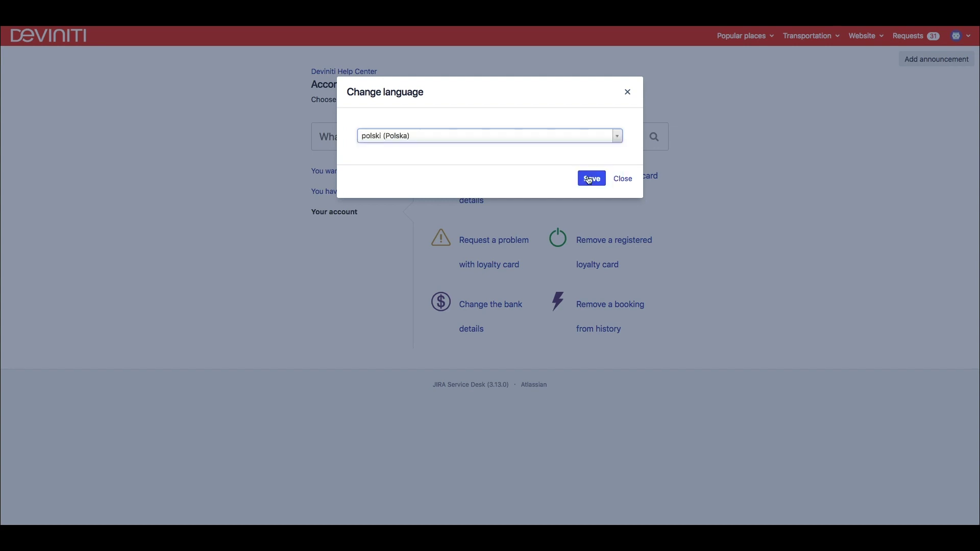
{"action": "left_click", "coordinate": [590, 179]}
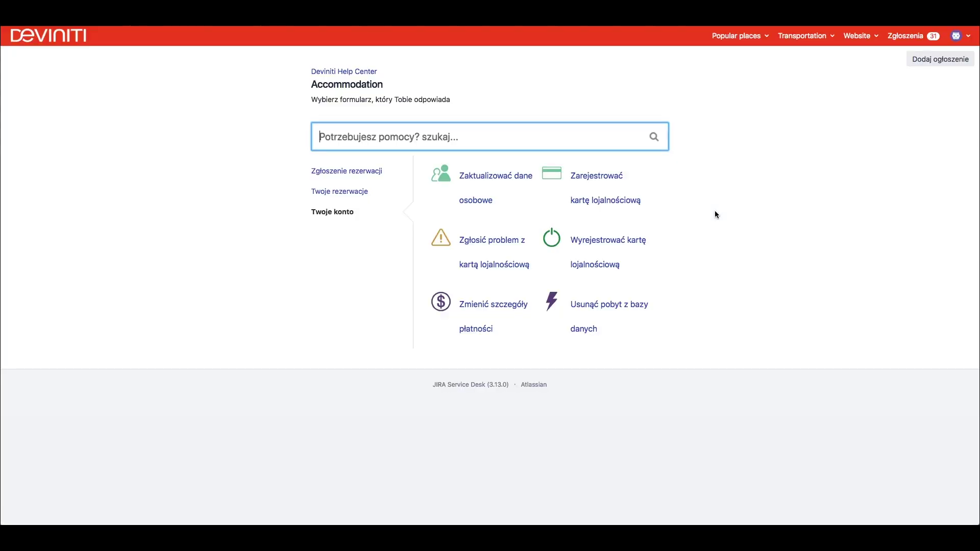